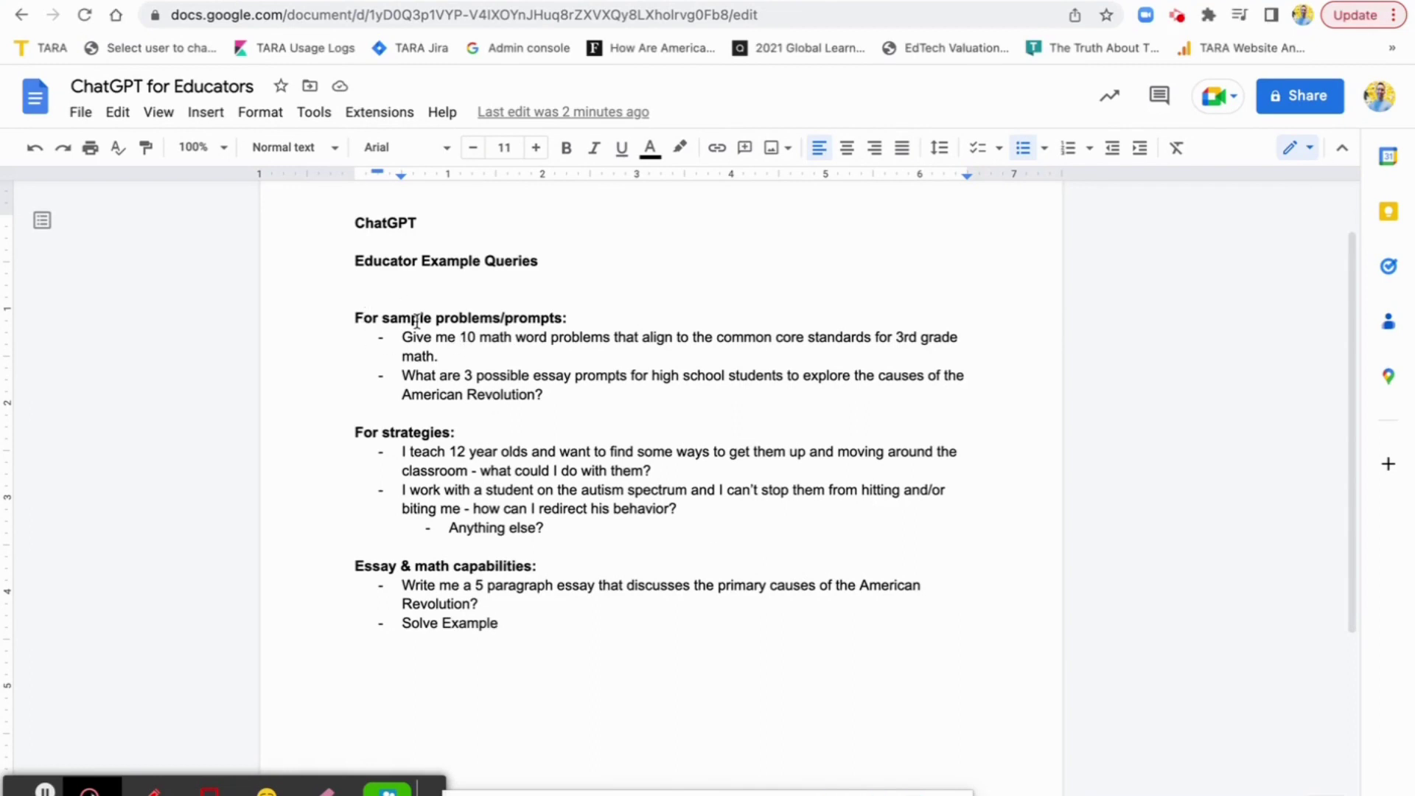
Step: Review the sample problems/prompts, strategies, and essay & math capabilities sections of the educator example queries
drag(396, 337, 453, 377)
click(449, 372)
double_click(437, 318)
click(437, 319)
click(437, 318)
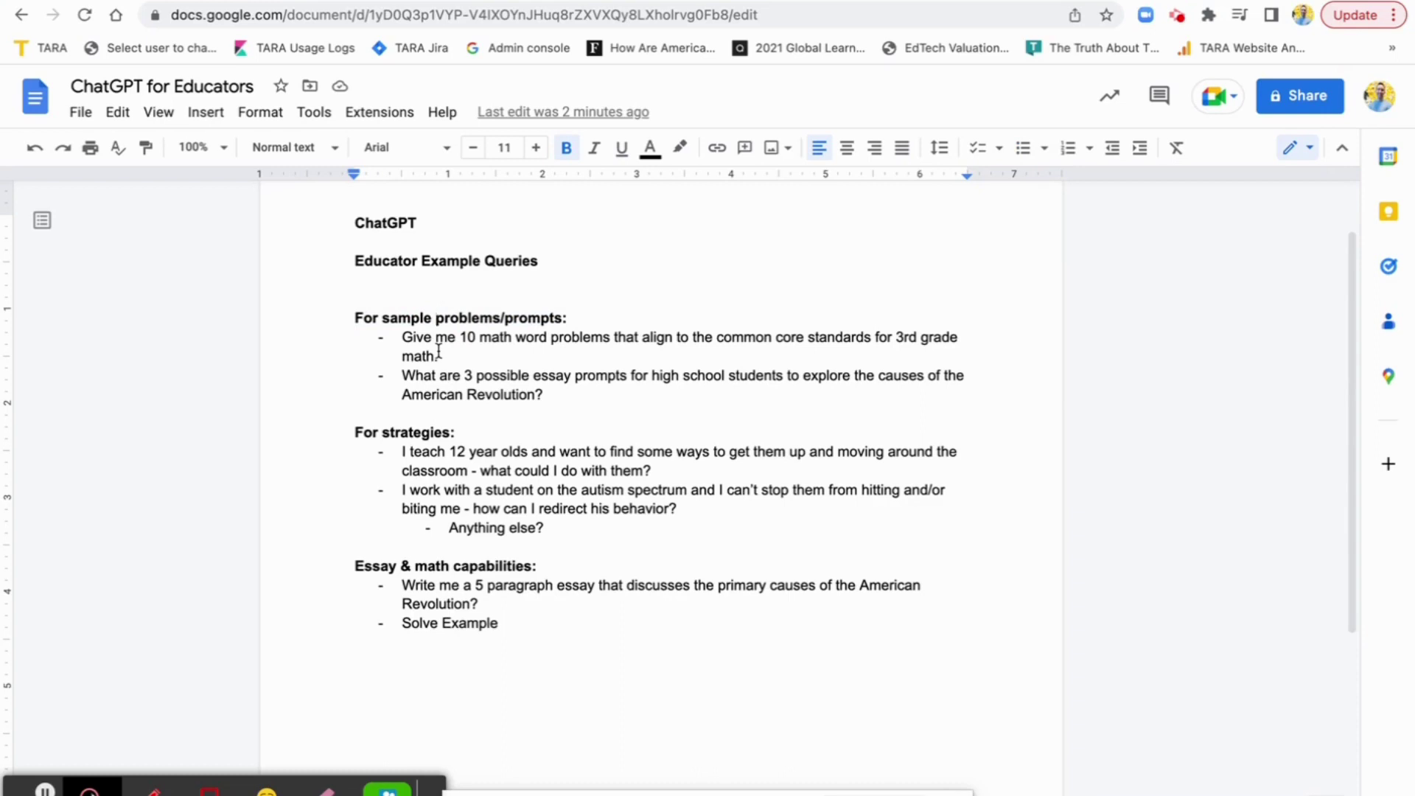
click(414, 430)
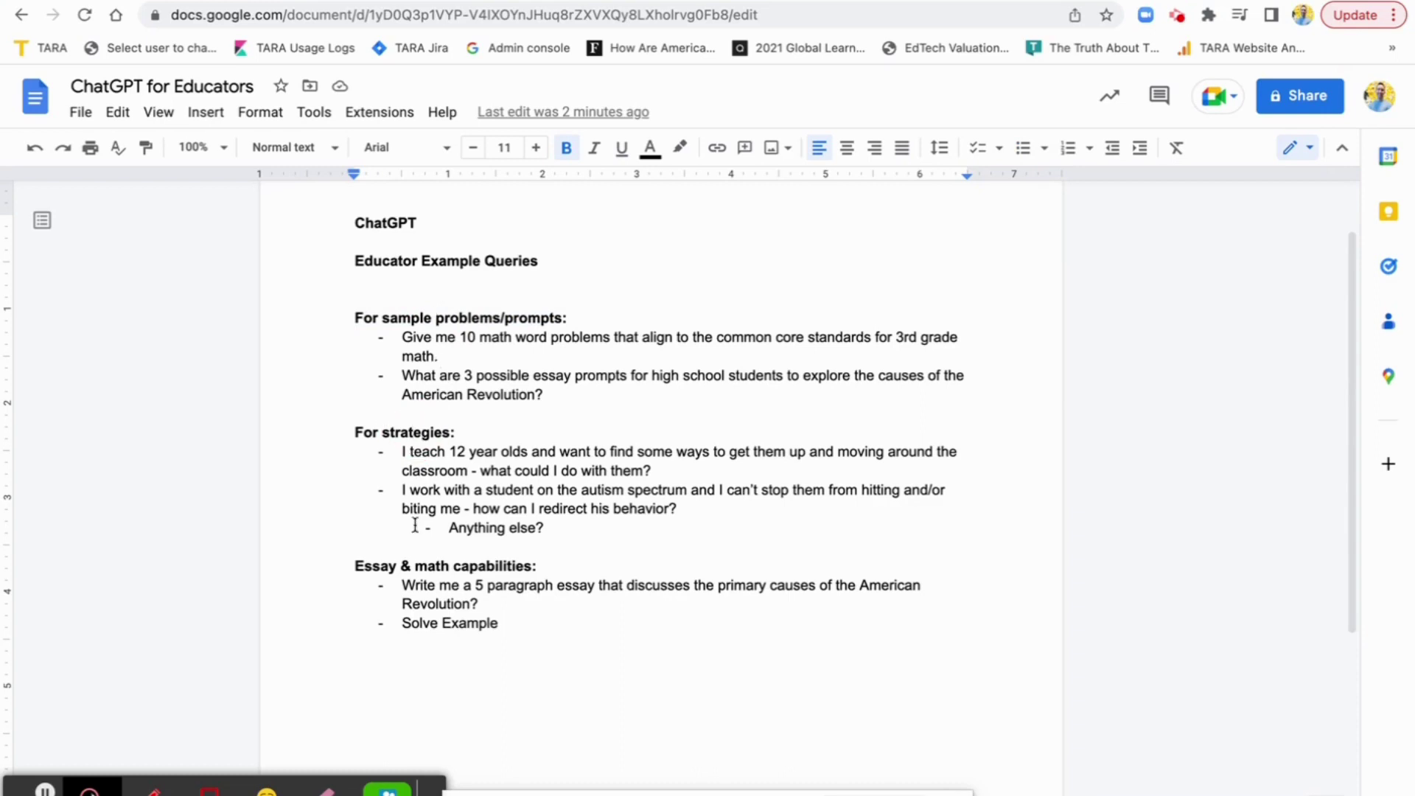
triple_click(438, 566)
click(498, 606)
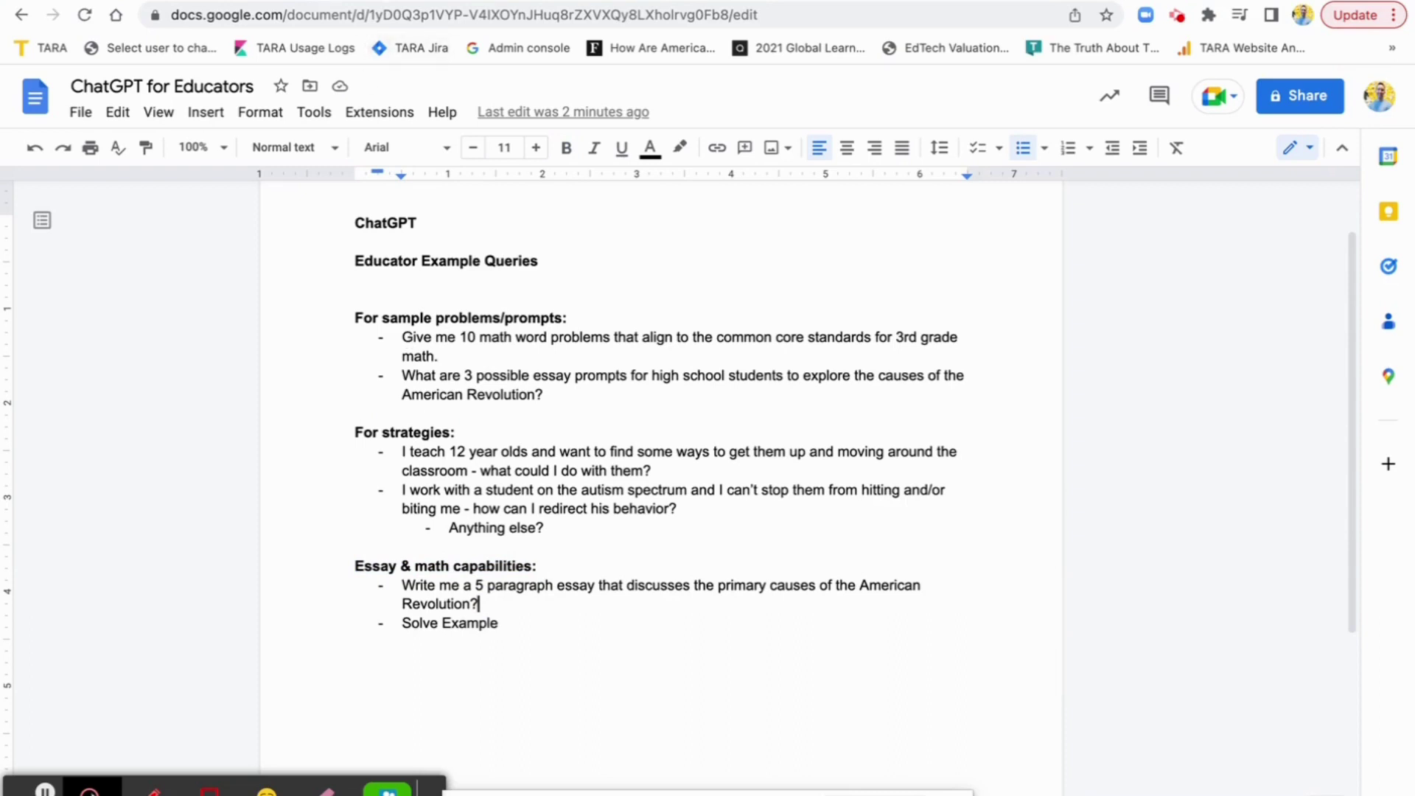
Step: Switch to ChatGPT, read the research preview, data collection and feedback notices, and dismiss the introduction
key(ctrl+Tab)
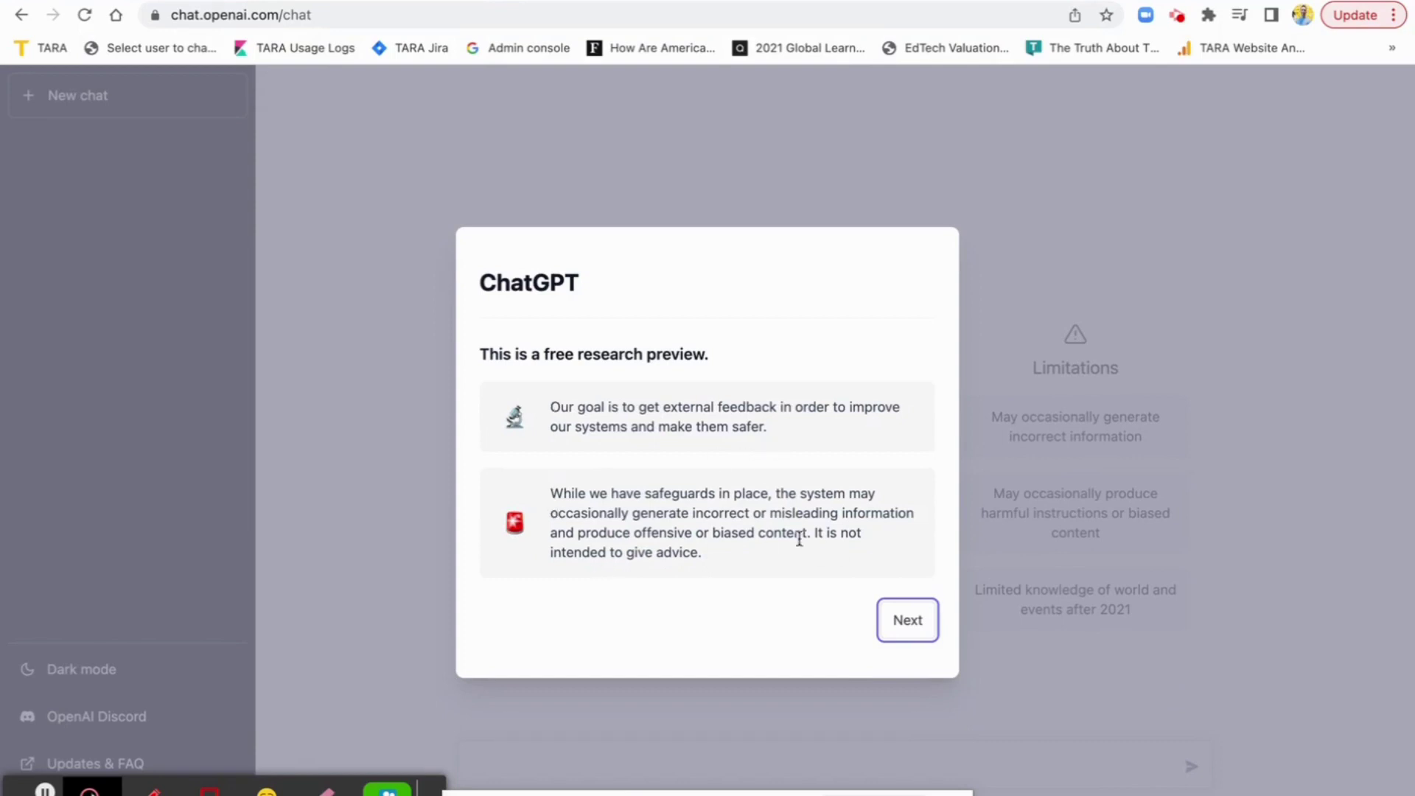
drag(551, 513, 829, 566)
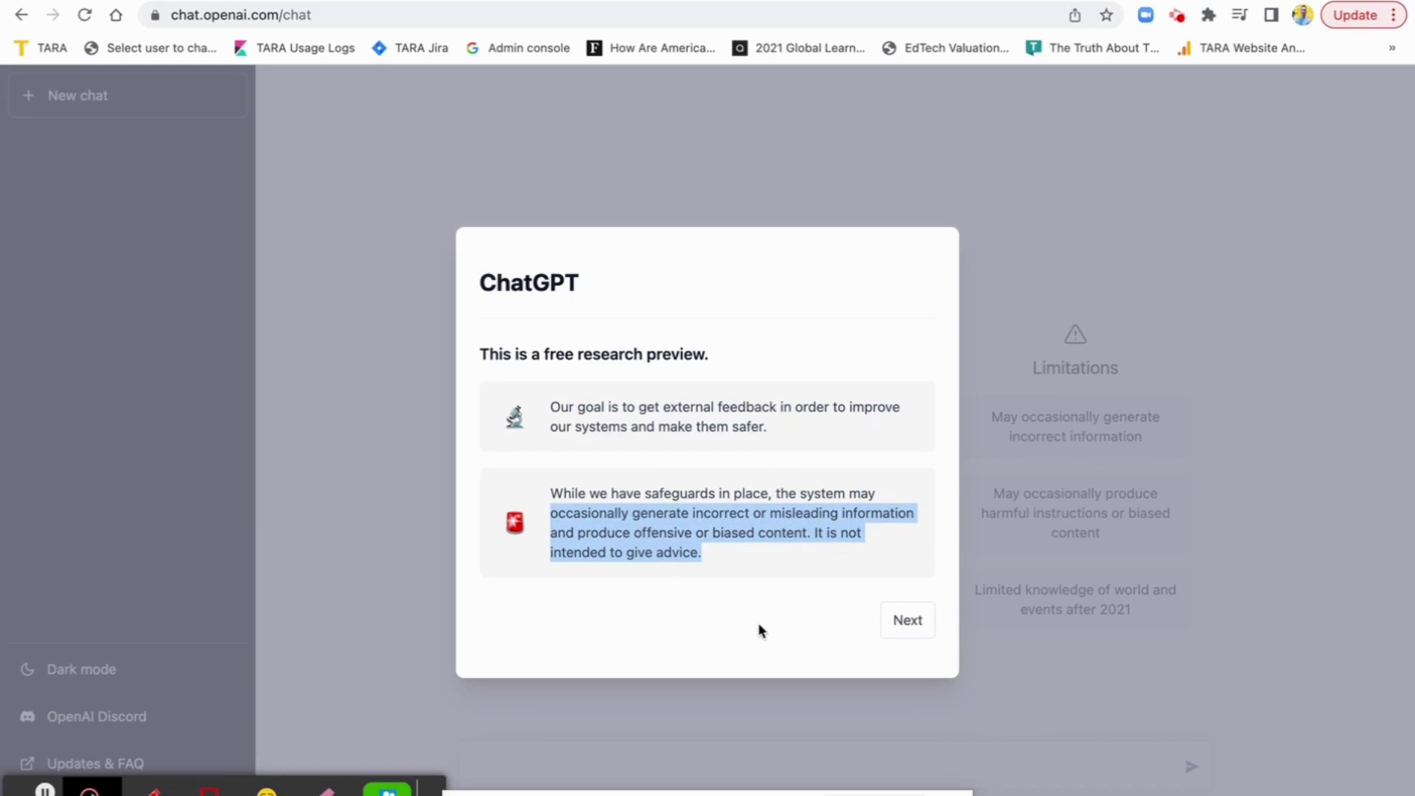
click(710, 547)
drag(699, 554, 634, 556)
click(632, 556)
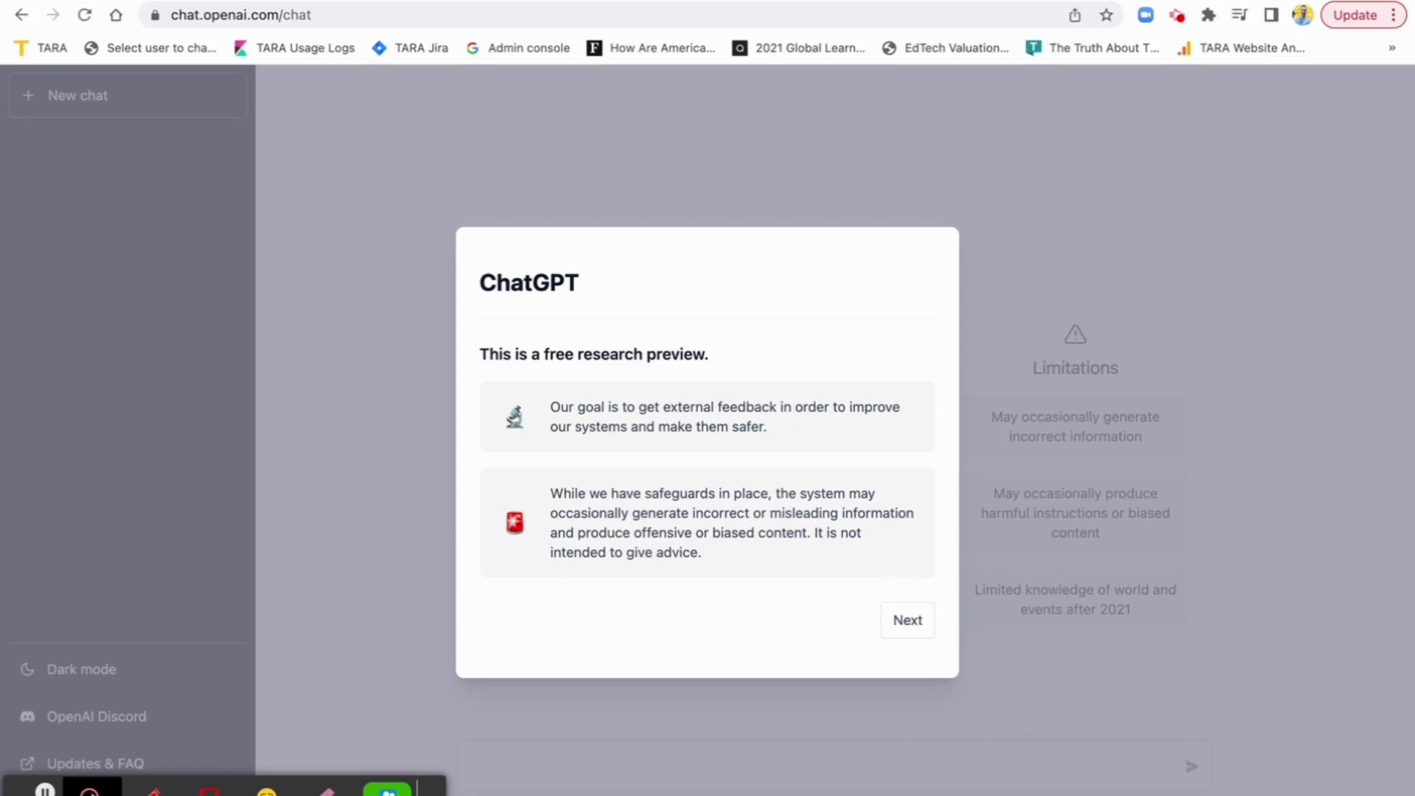
click(908, 629)
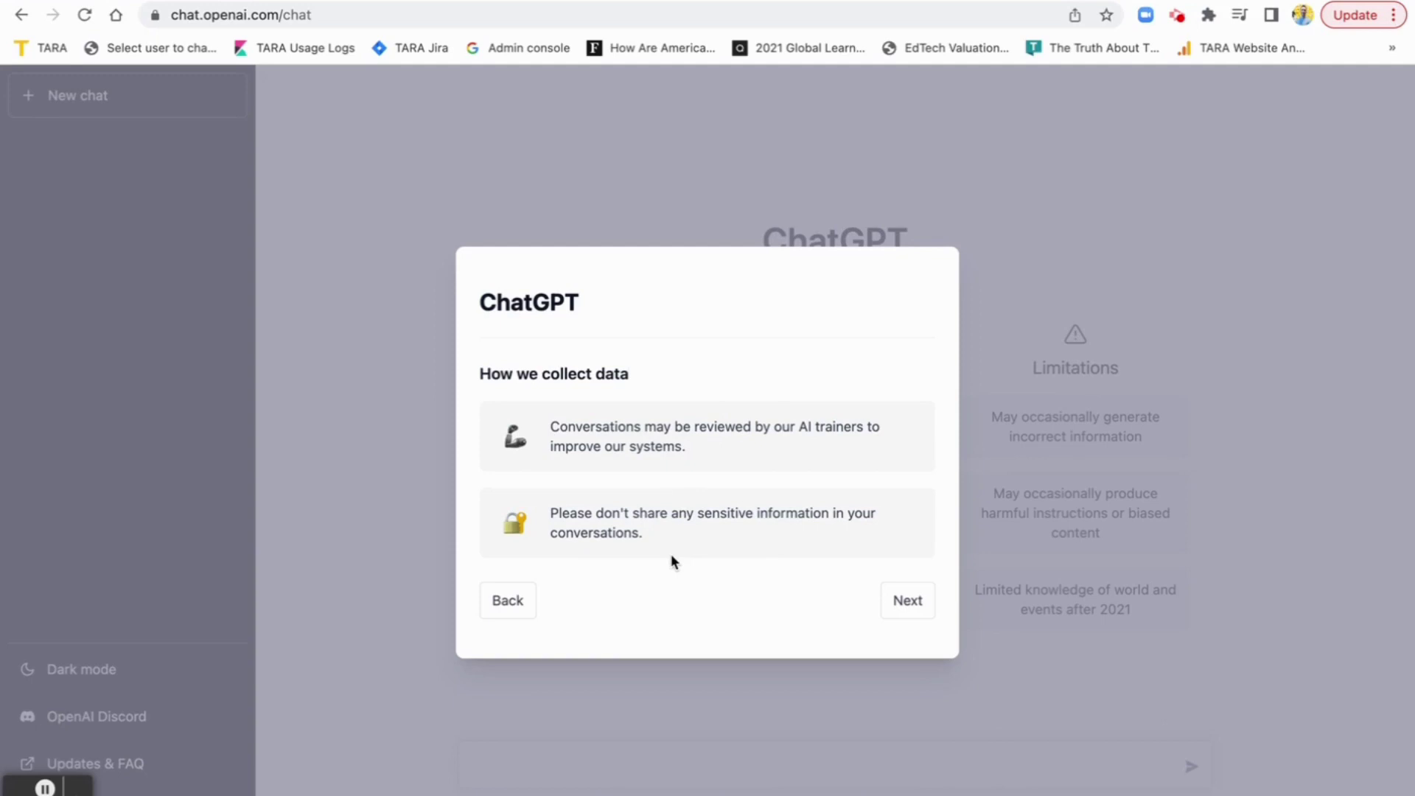
click(906, 600)
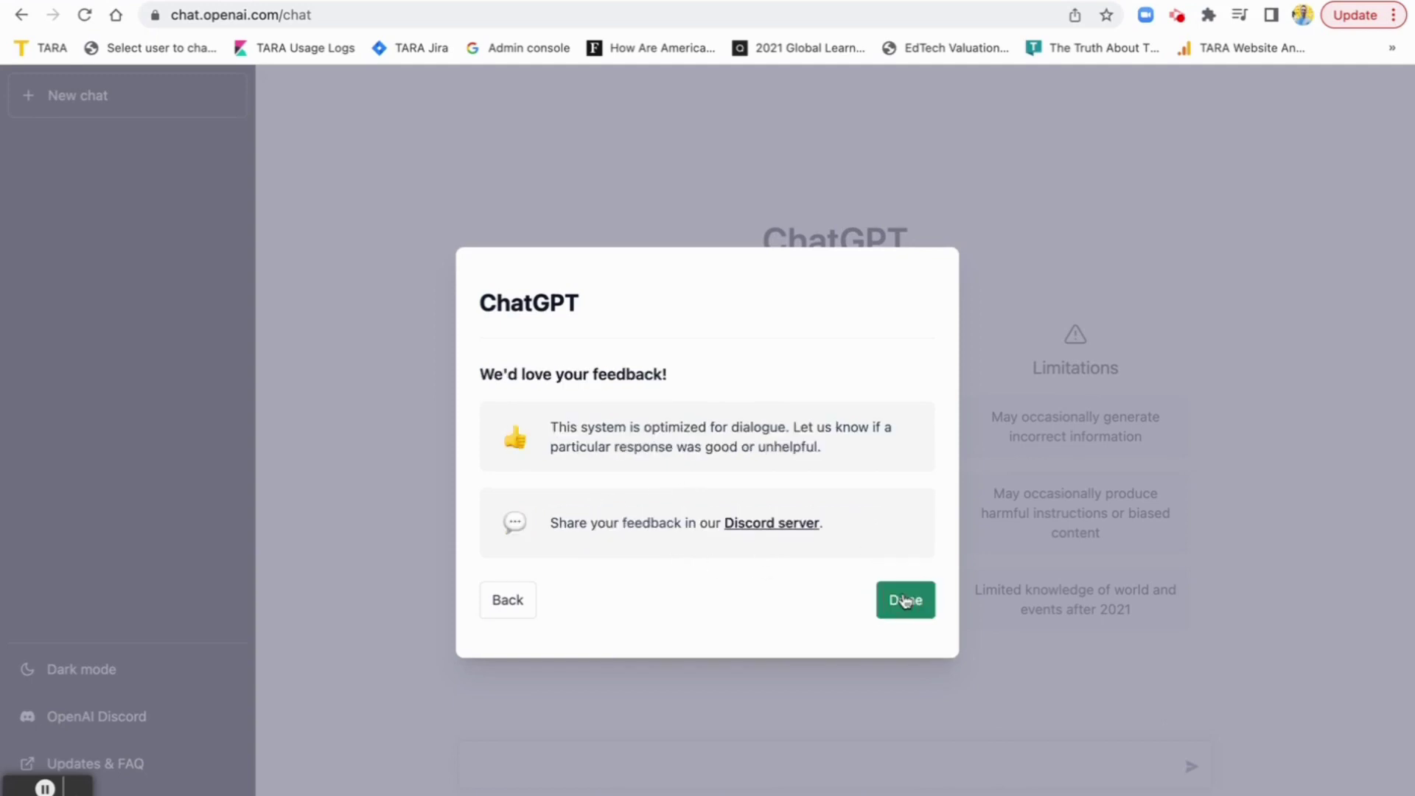
click(912, 605)
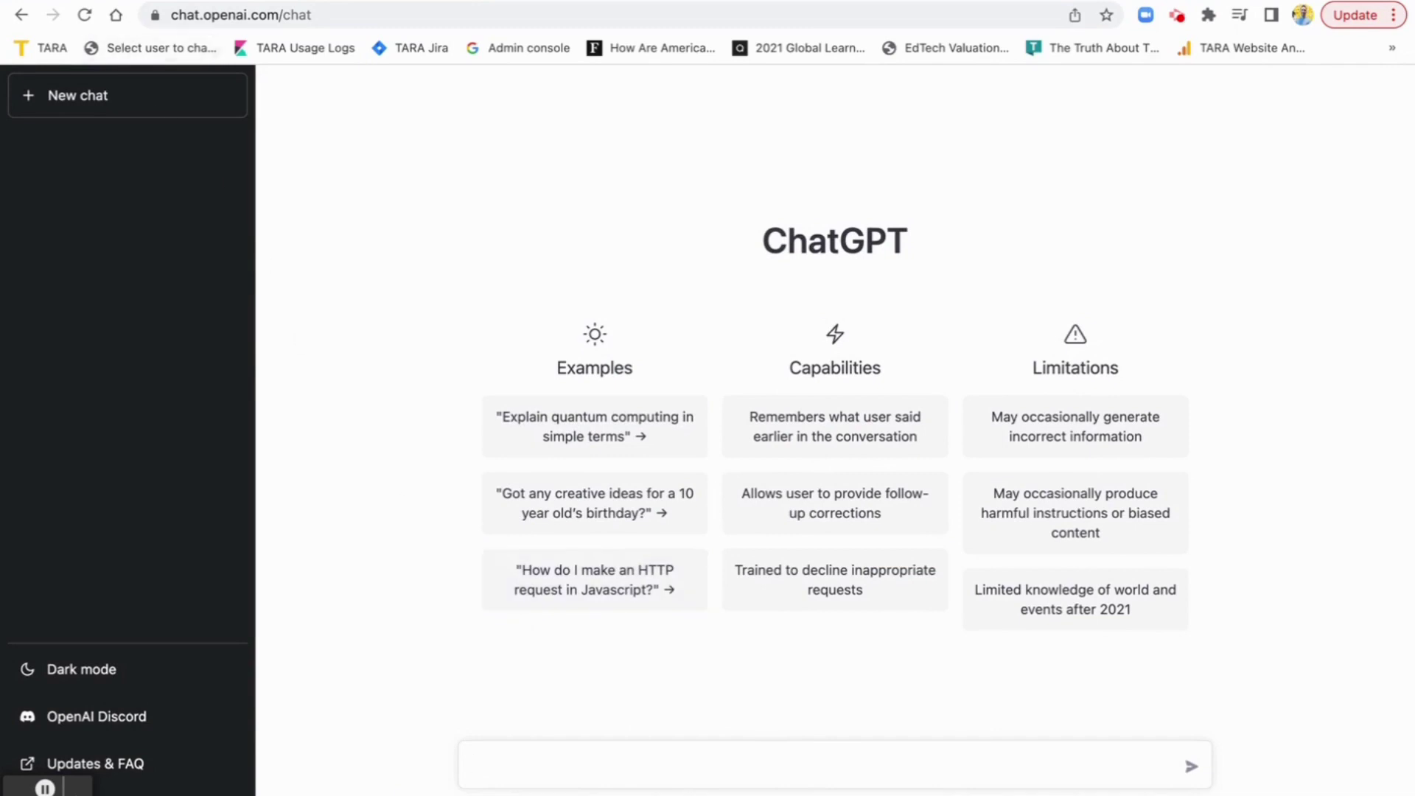
Step: Copy the query "Give me 10 math word problems that align to the common core standards for 3rd grade math." from Google Docs and submit it in ChatGPT
key(ctrl+Tab)
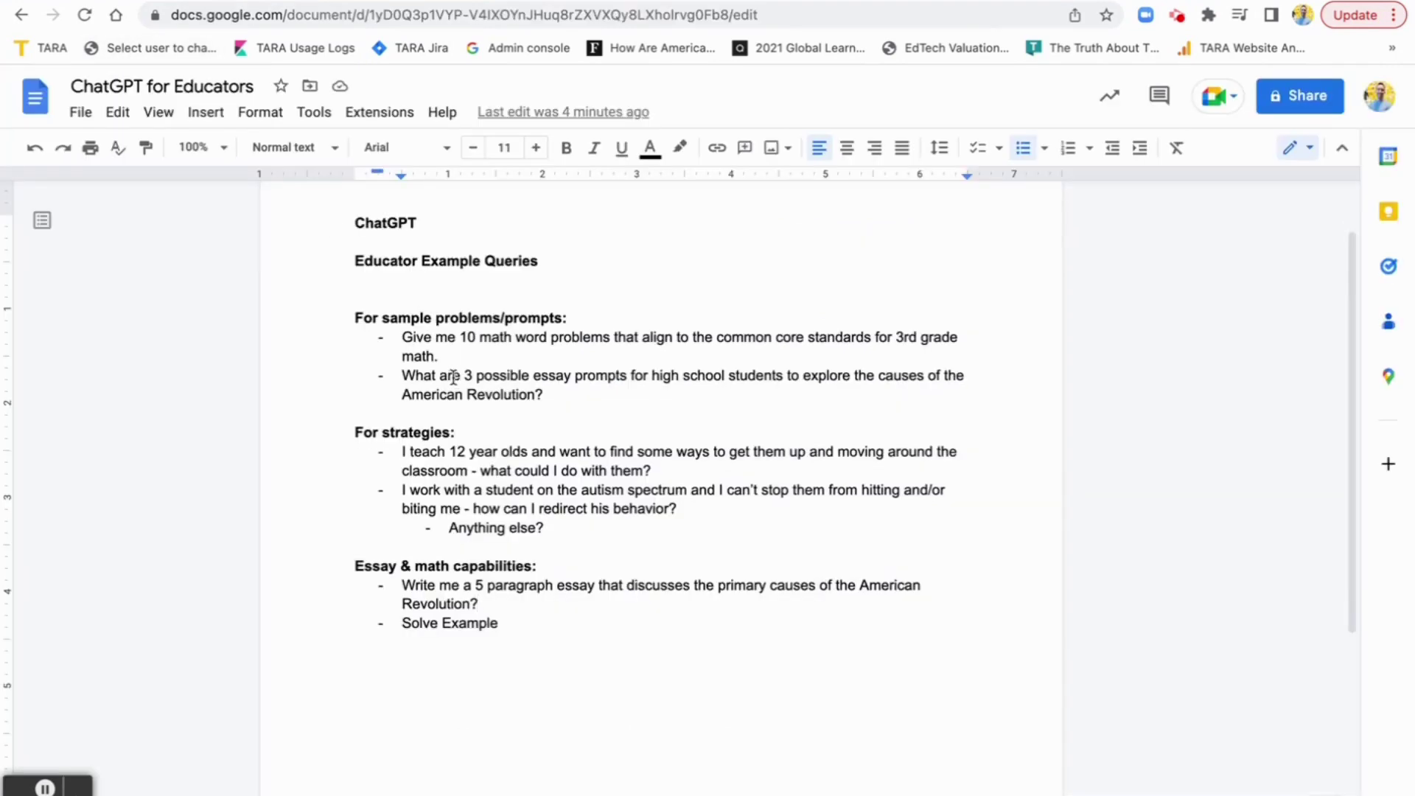
drag(438, 357, 399, 336)
key(super+c)
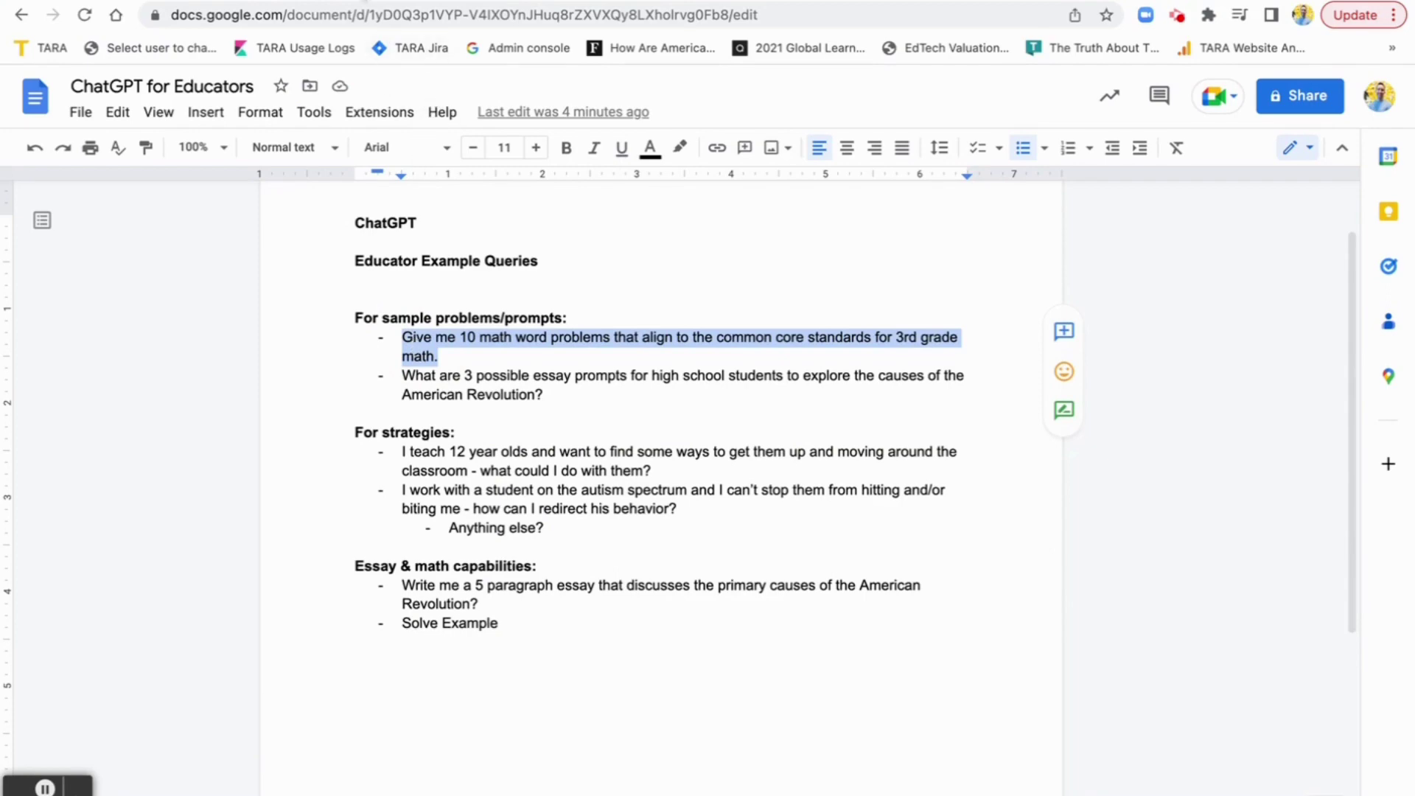
key(ctrl+Tab)
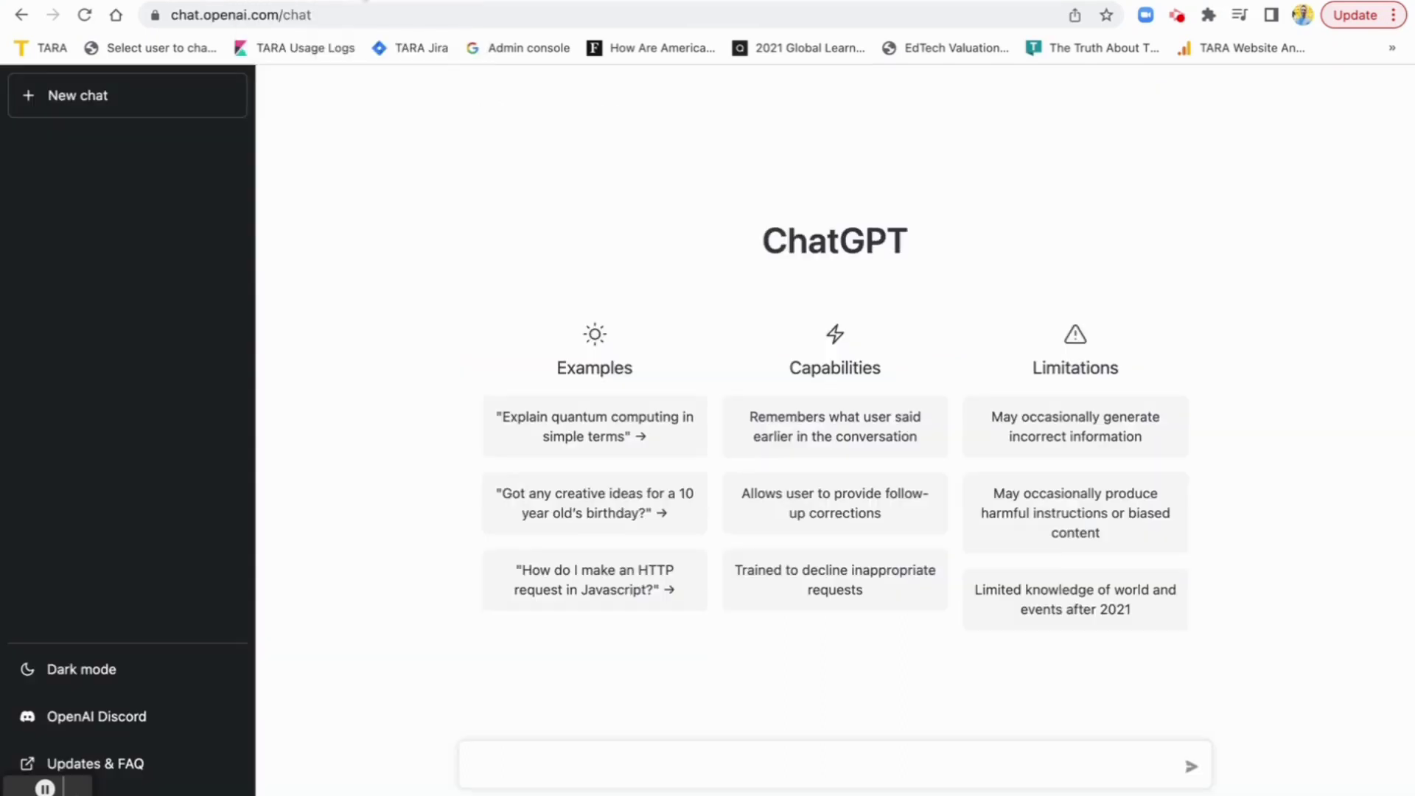
click(591, 767)
key(super+v)
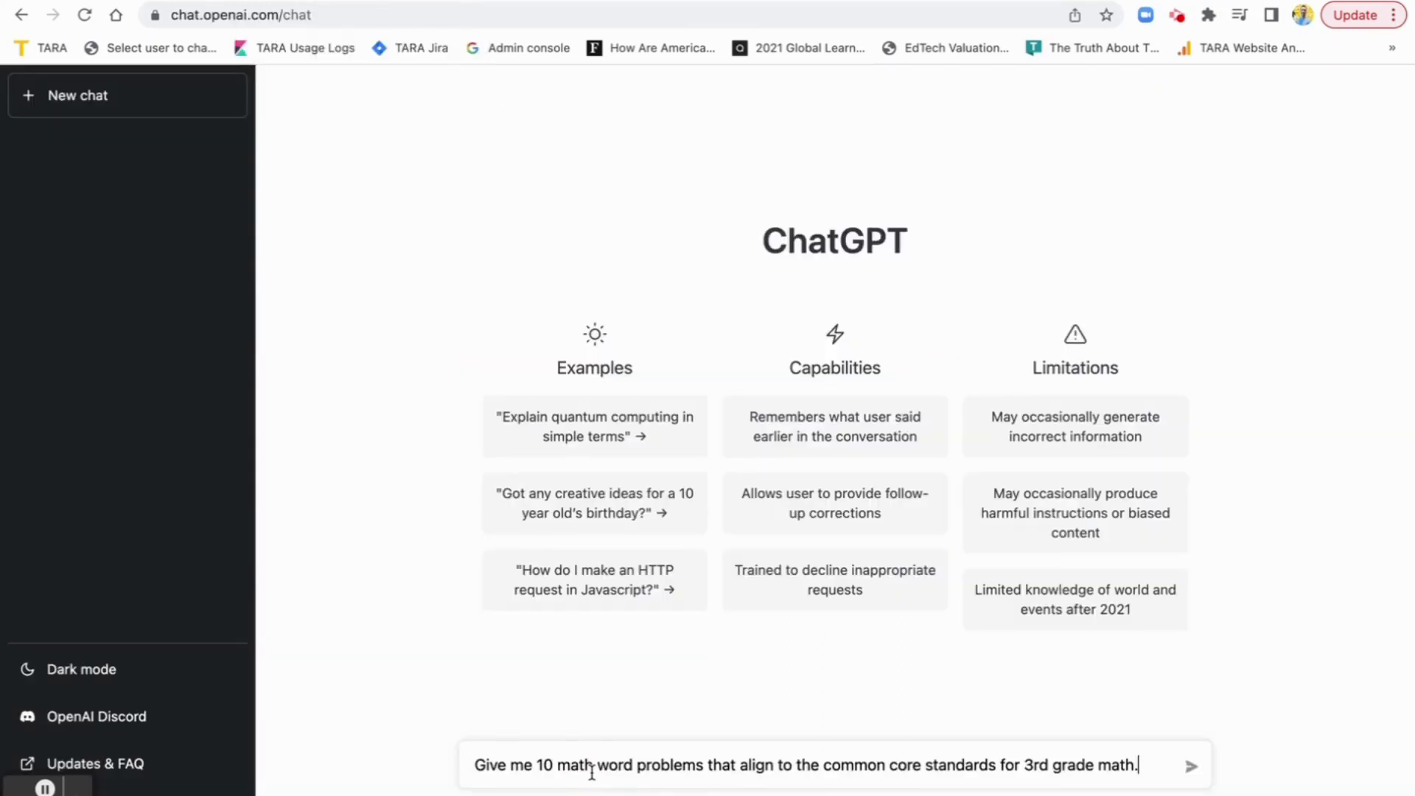
click(1189, 769)
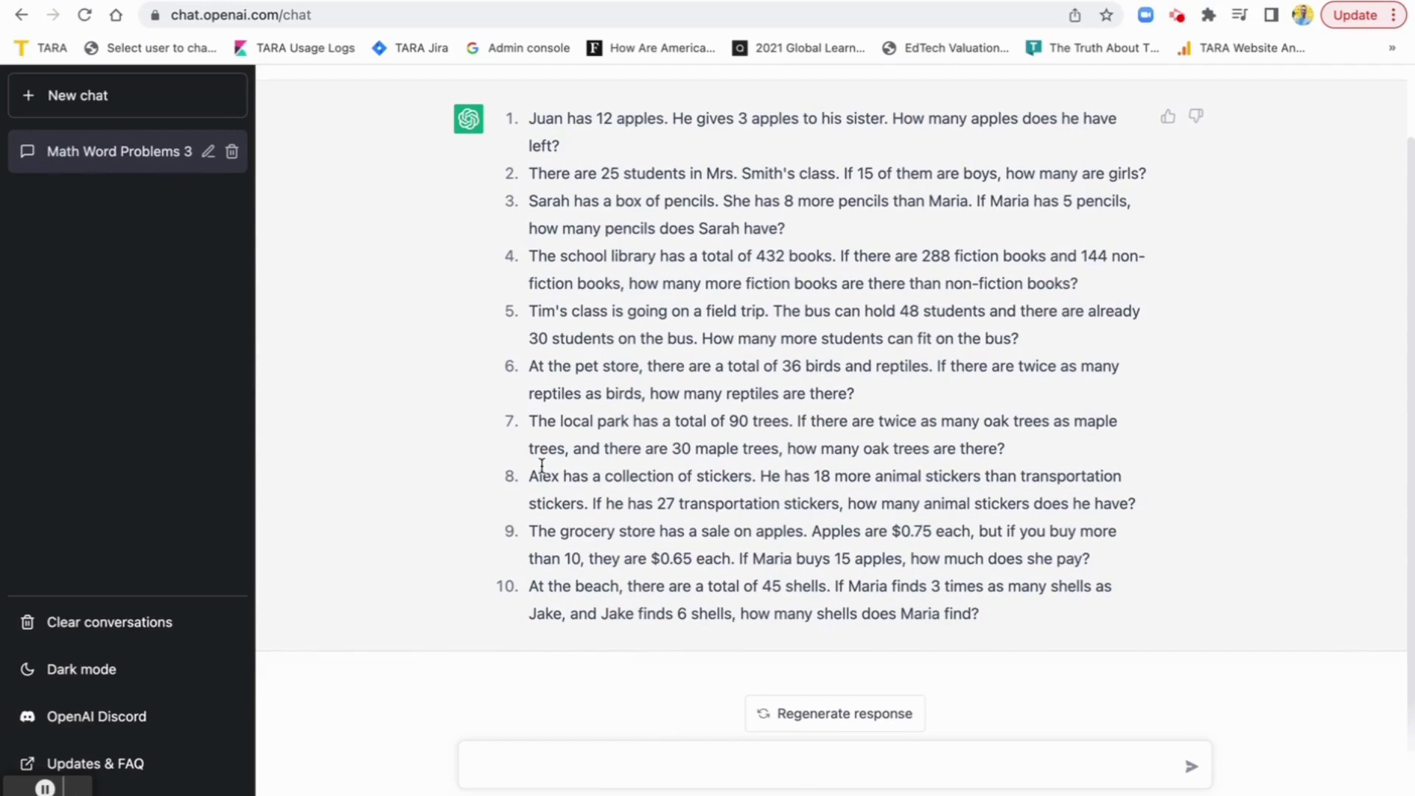
Step: Look over the generated word problems and send the follow-up "Can you make the questions a little more difficult?"
drag(771, 478, 893, 501)
click(893, 500)
scroll(856, 542, up, 1)
scroll(855, 542, down, 1)
scroll(734, 258, up, 3)
scroll(730, 275, down, 3)
click(696, 757)
text(Can you make the qu)
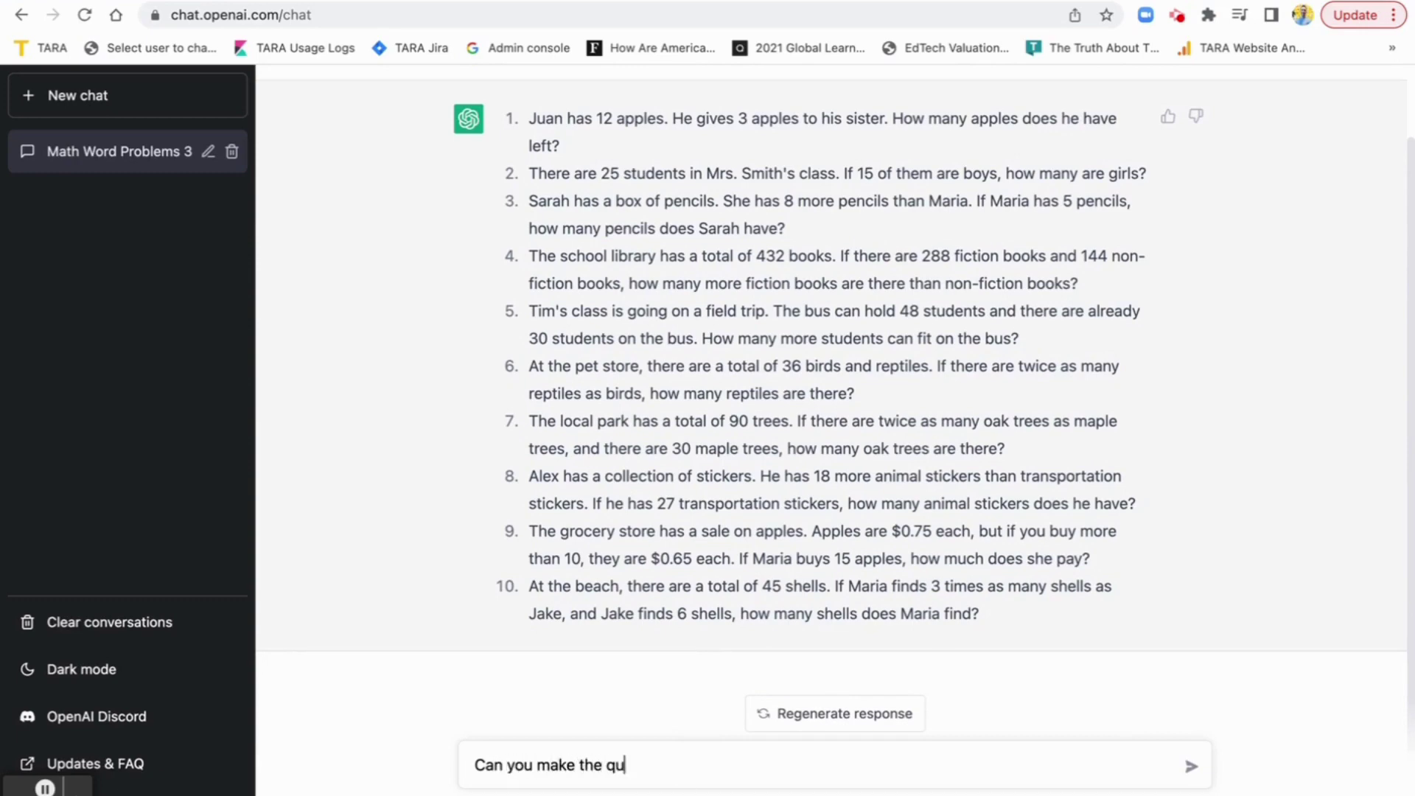
text(estions a little mo)
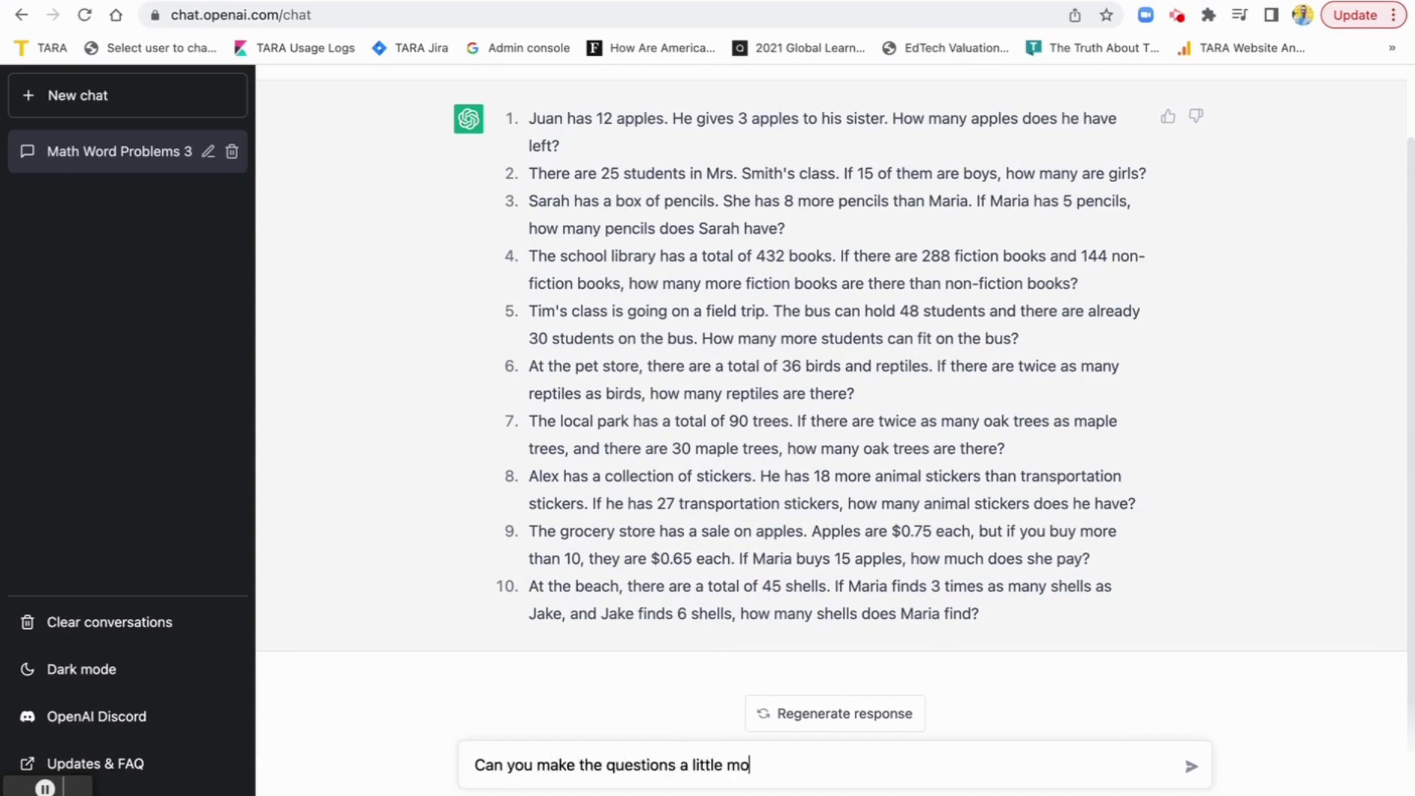
text(re difficult?)
key(Return)
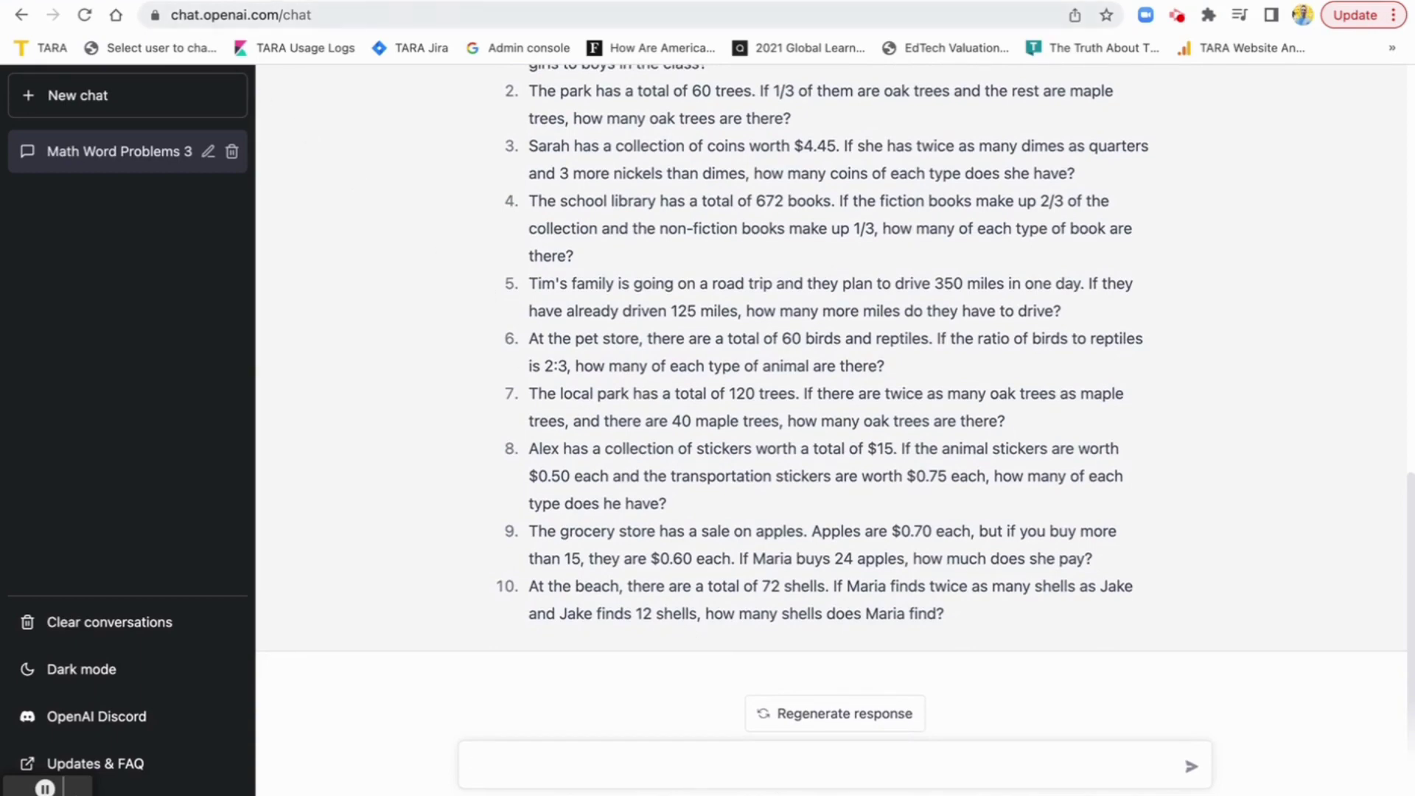
Step: Copy the query on 3 possible high school essay prompts about the American Revolution's causes from Google Docs and submit it in ChatGPT
key(ctrl+Tab)
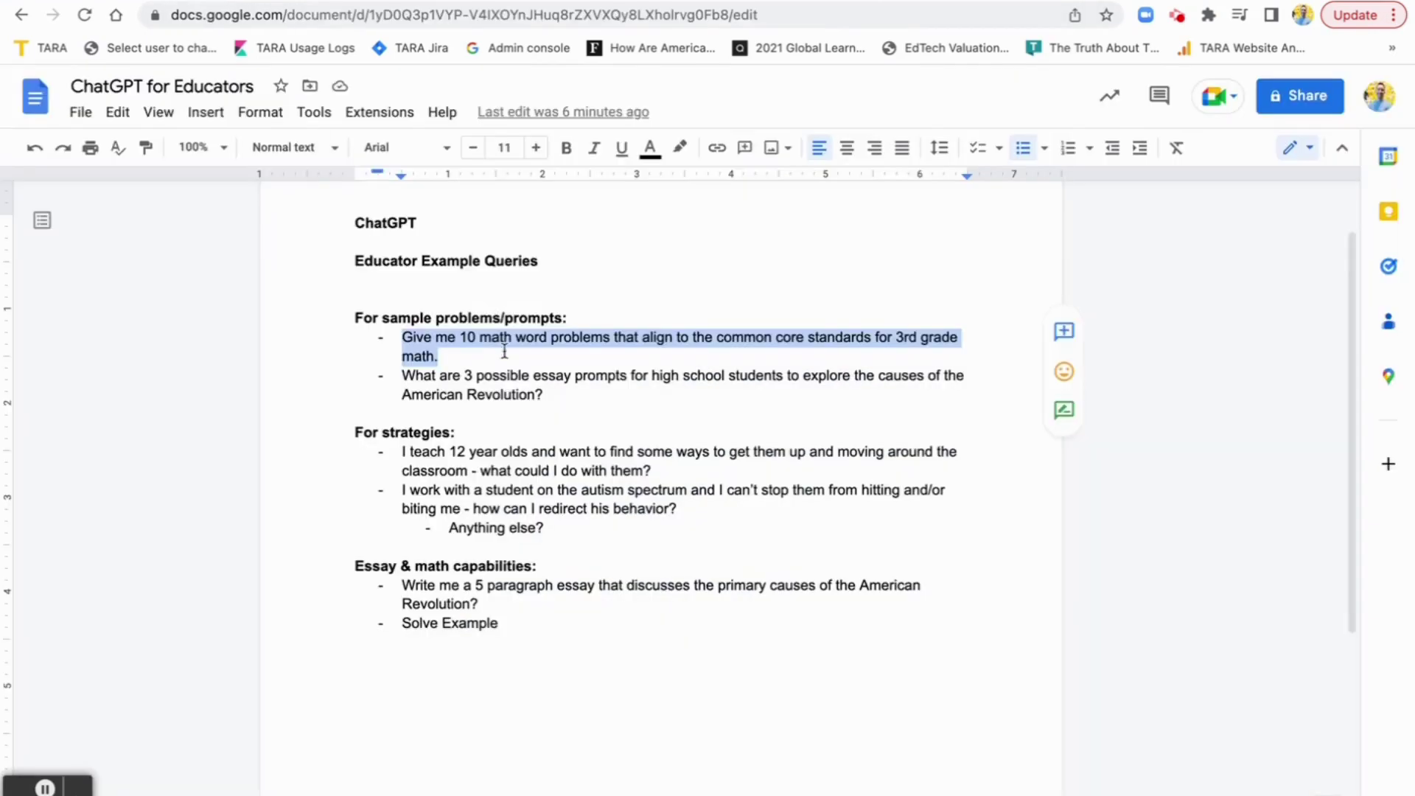
click(528, 379)
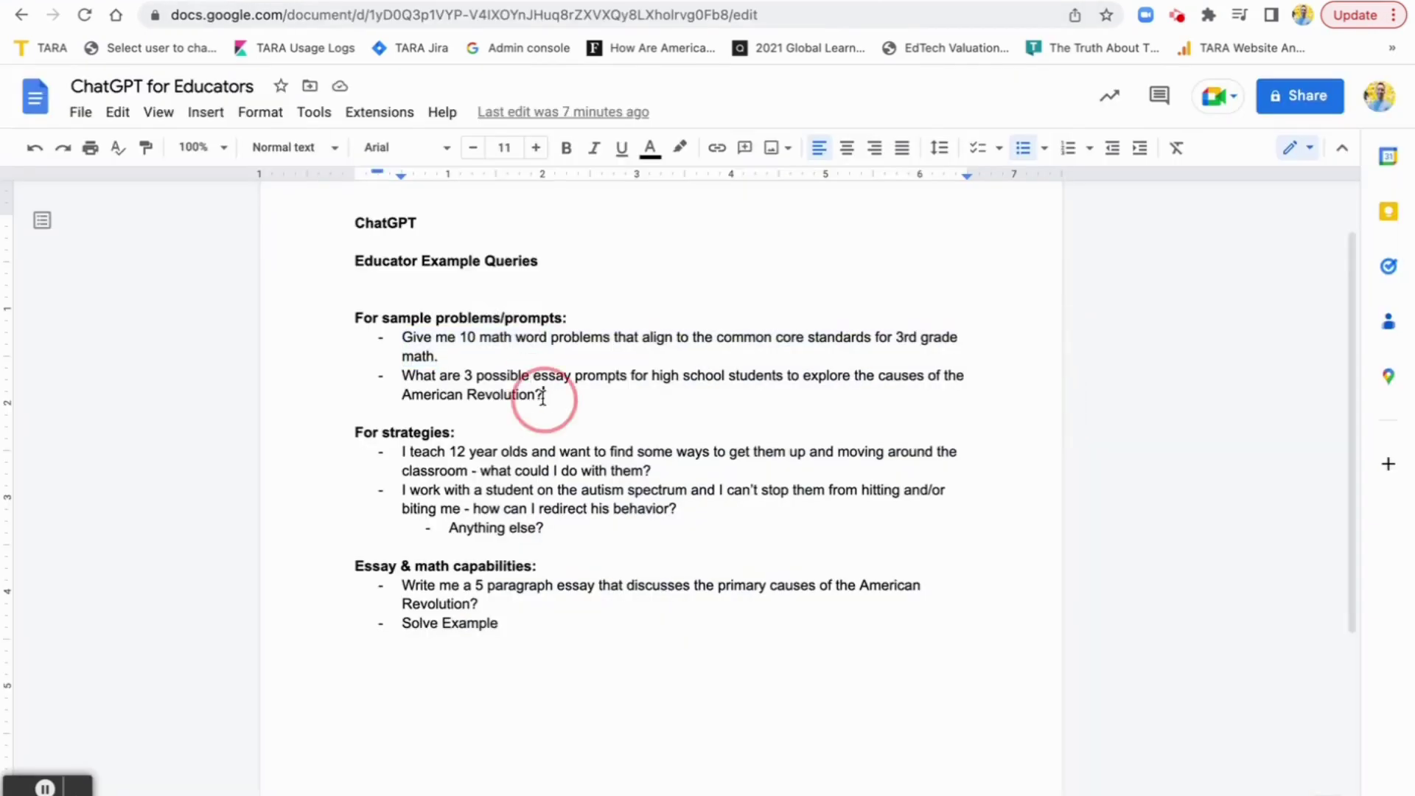
drag(543, 401, 385, 376)
key(ctrl+c)
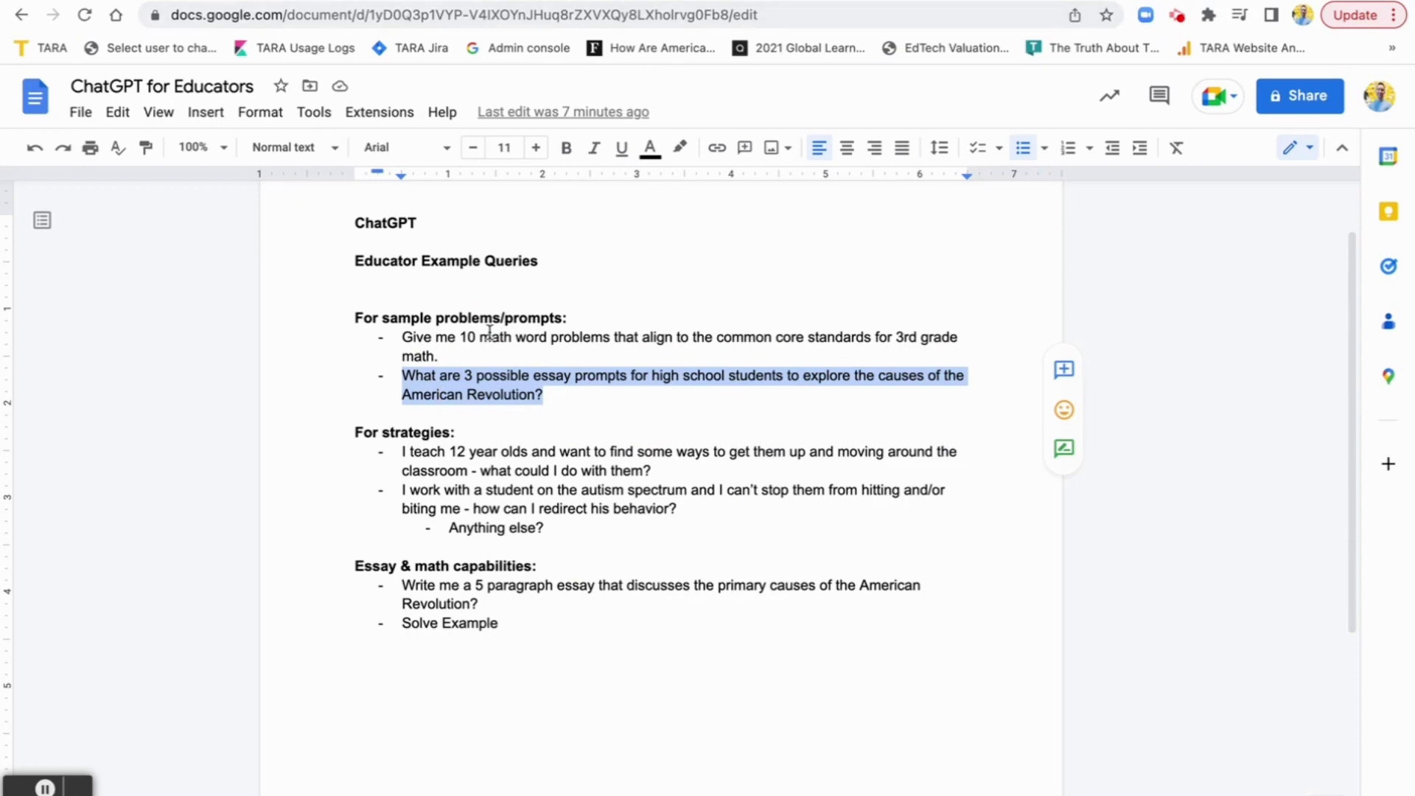
key(ctrl+Tab)
key(ctrl+v)
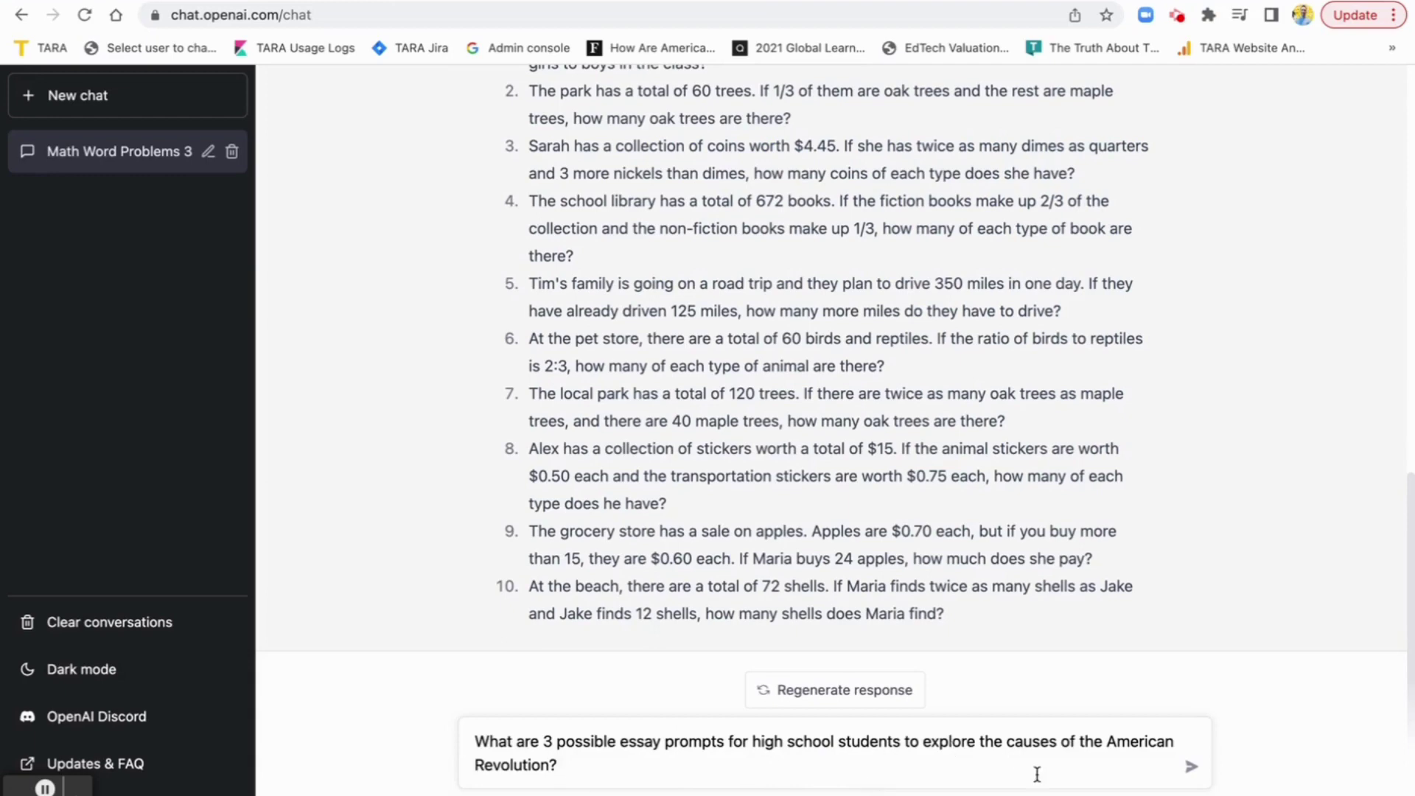
key(Return)
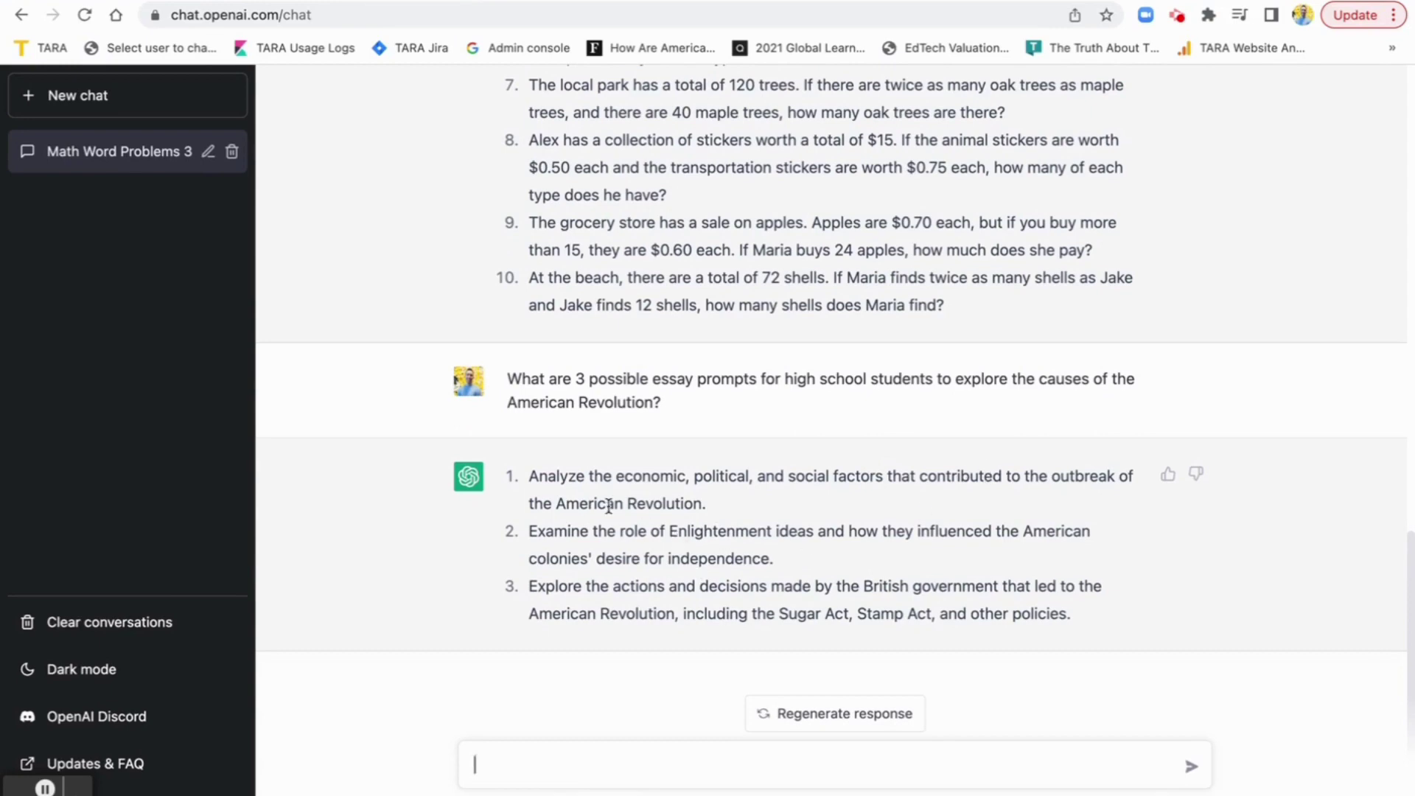
Step: Look over the suggested essay prompts and send the follow-up "Can you align these essay prompts to AP college level classes?"
drag(537, 528, 806, 558)
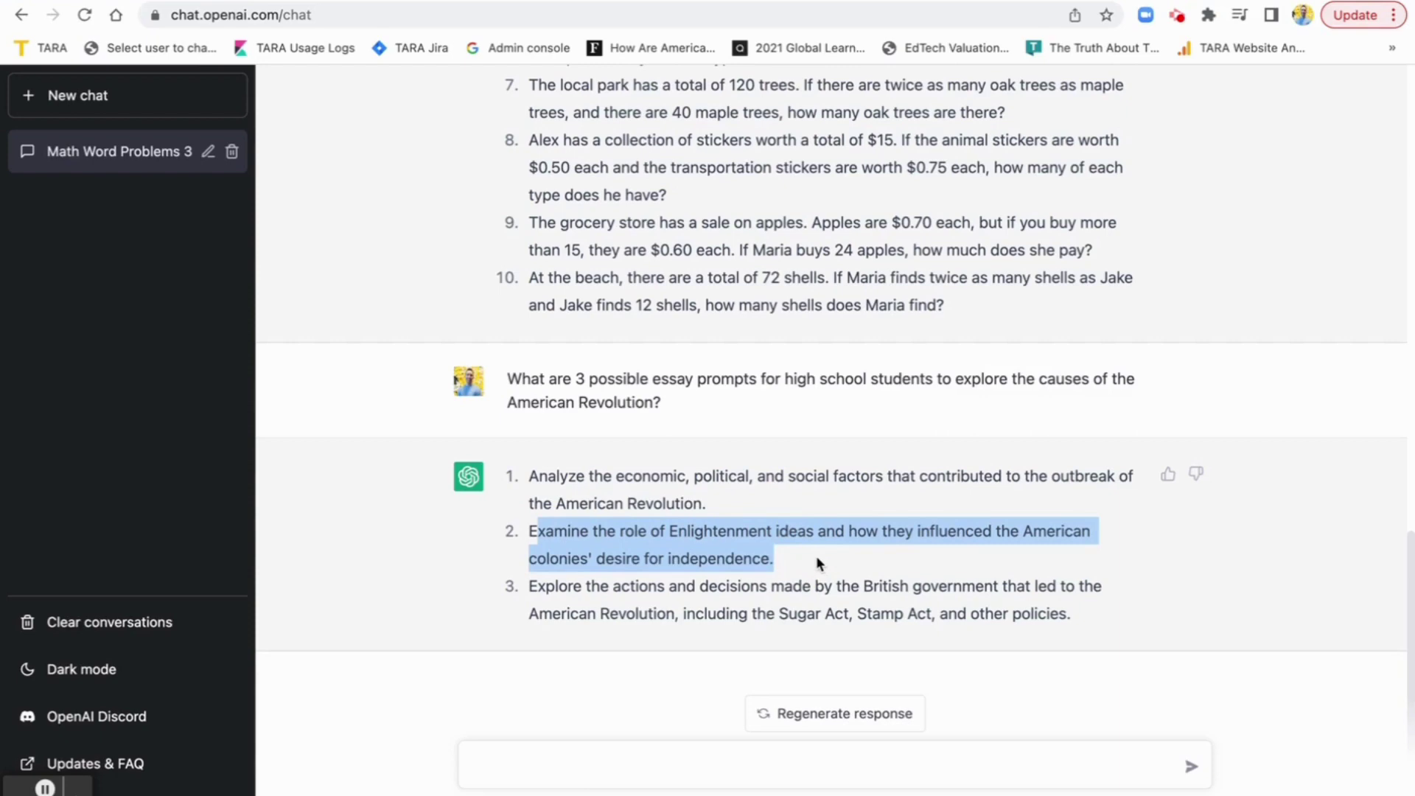
click(670, 592)
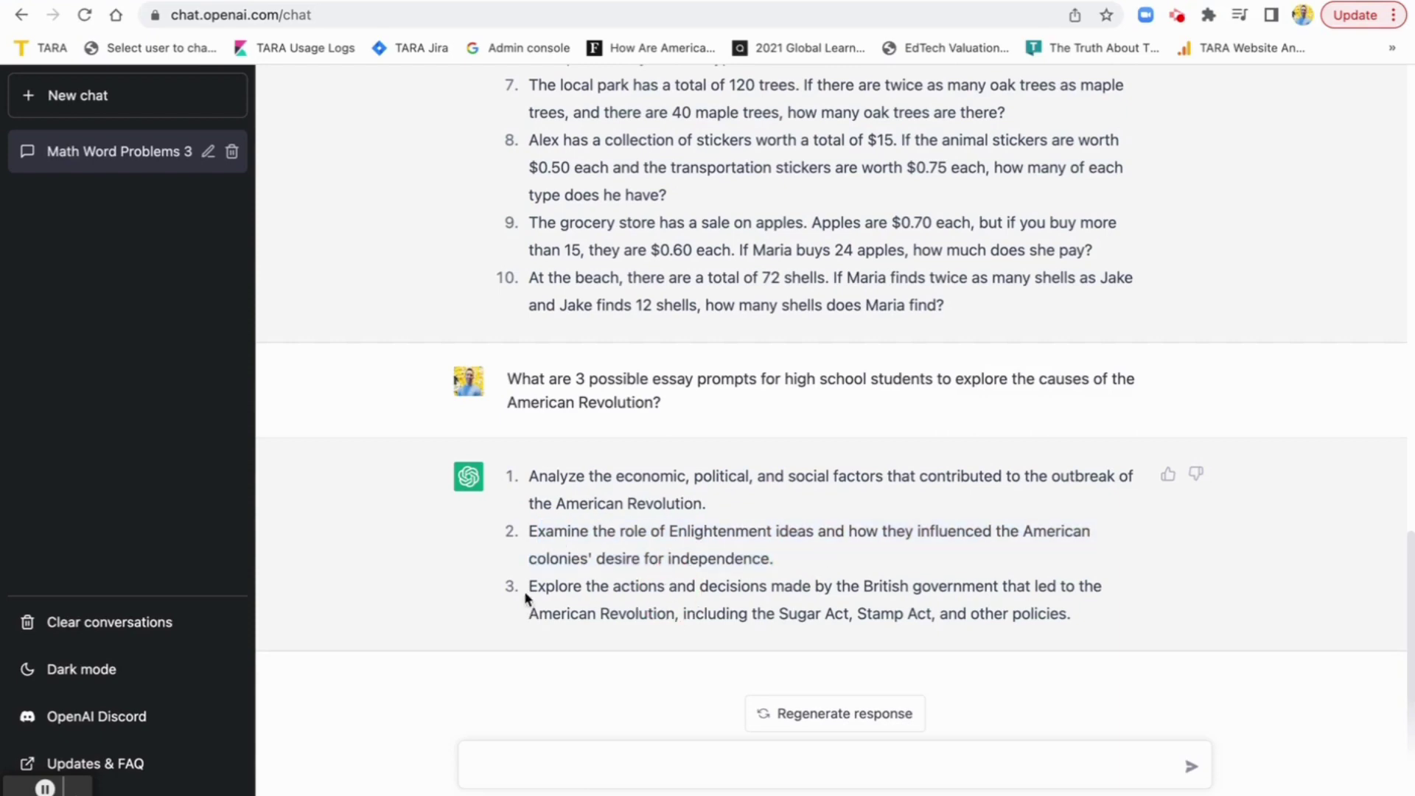
drag(527, 593, 1080, 612)
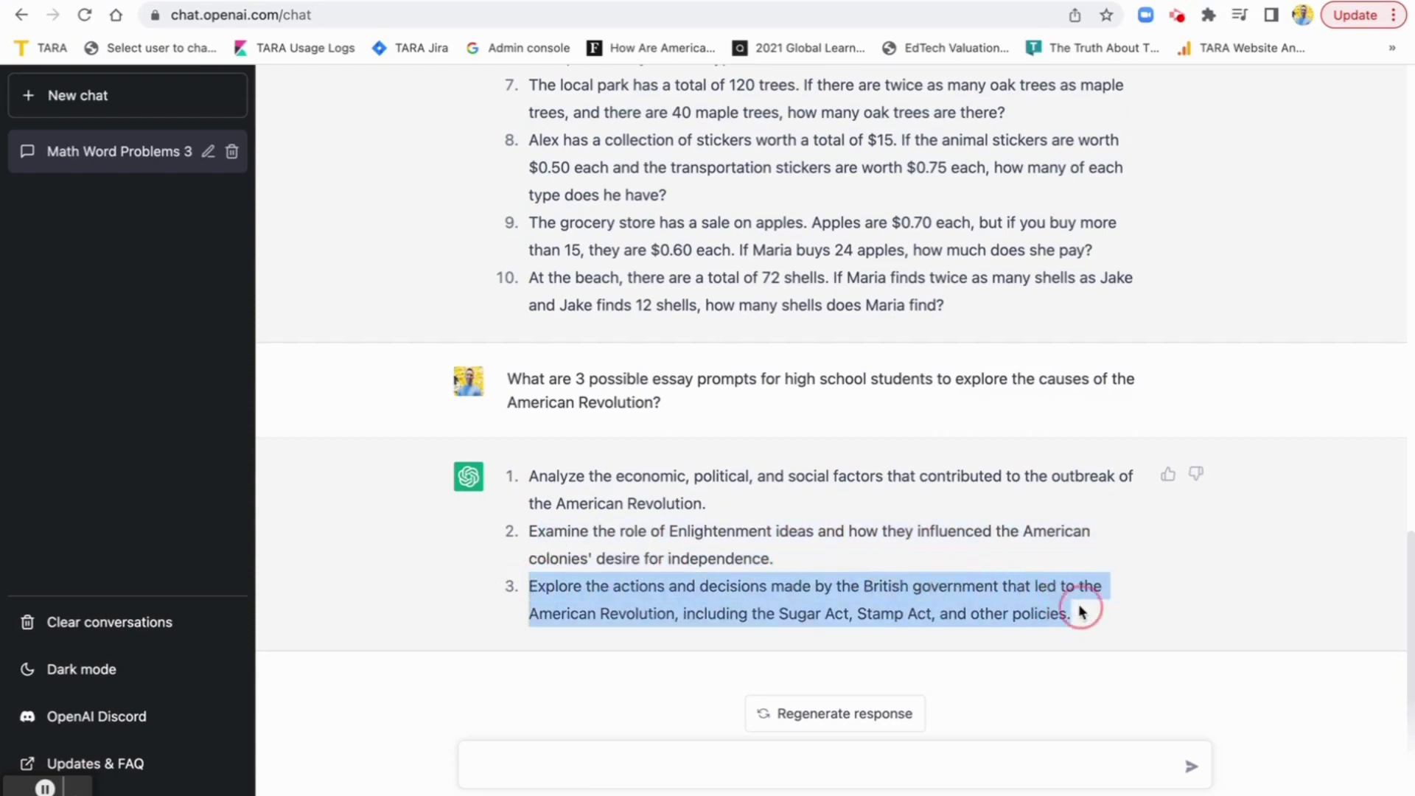
click(986, 558)
click(621, 762)
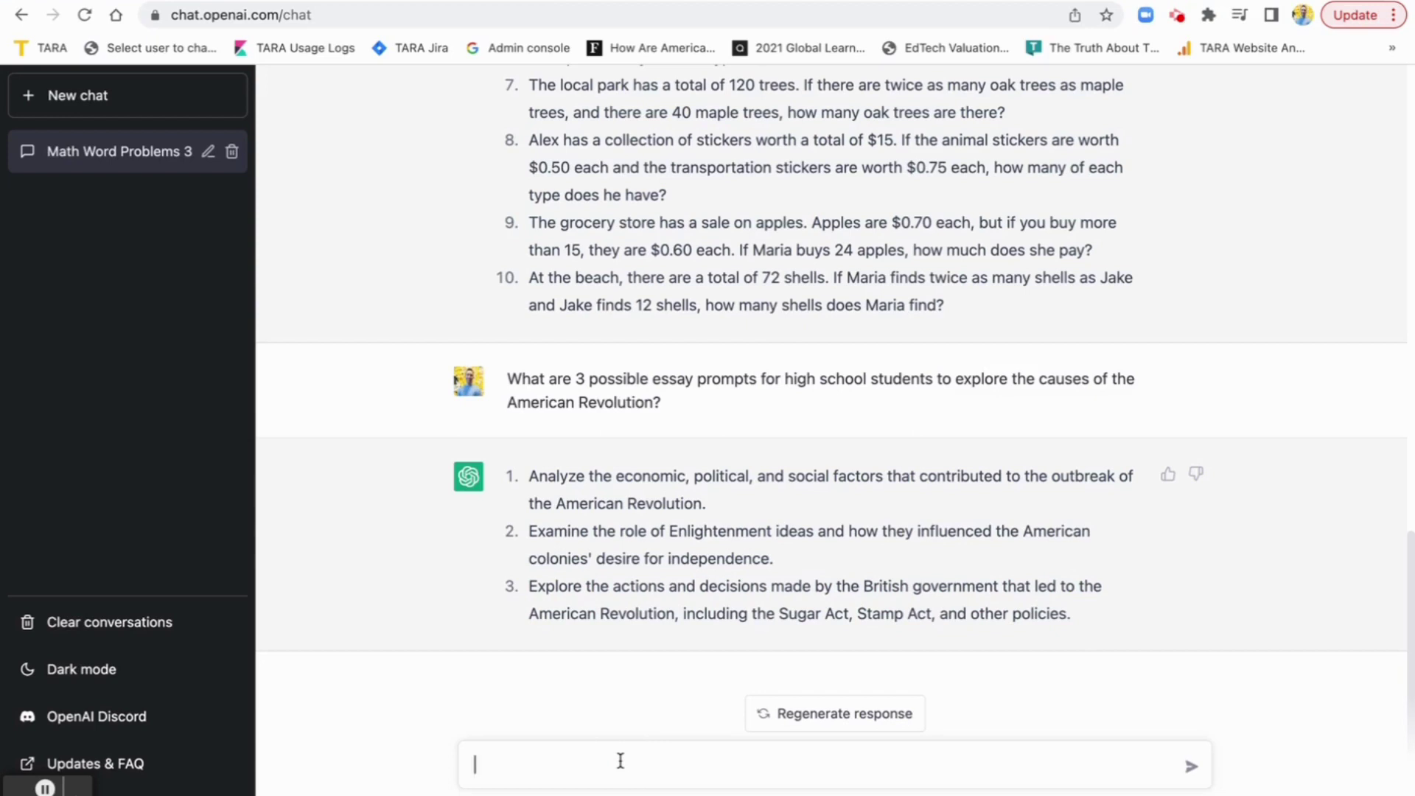
text(Can you align )
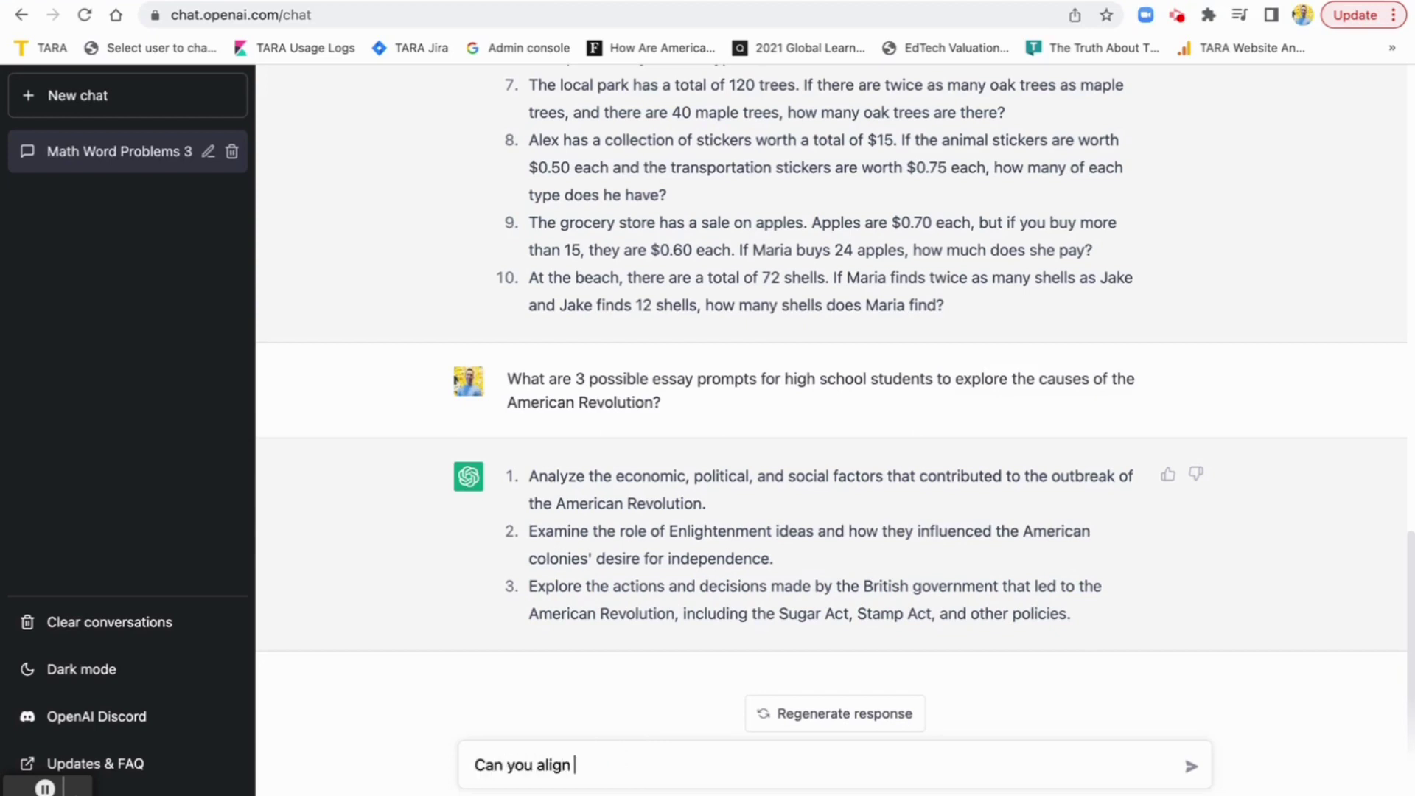
text(these essay prompts to )
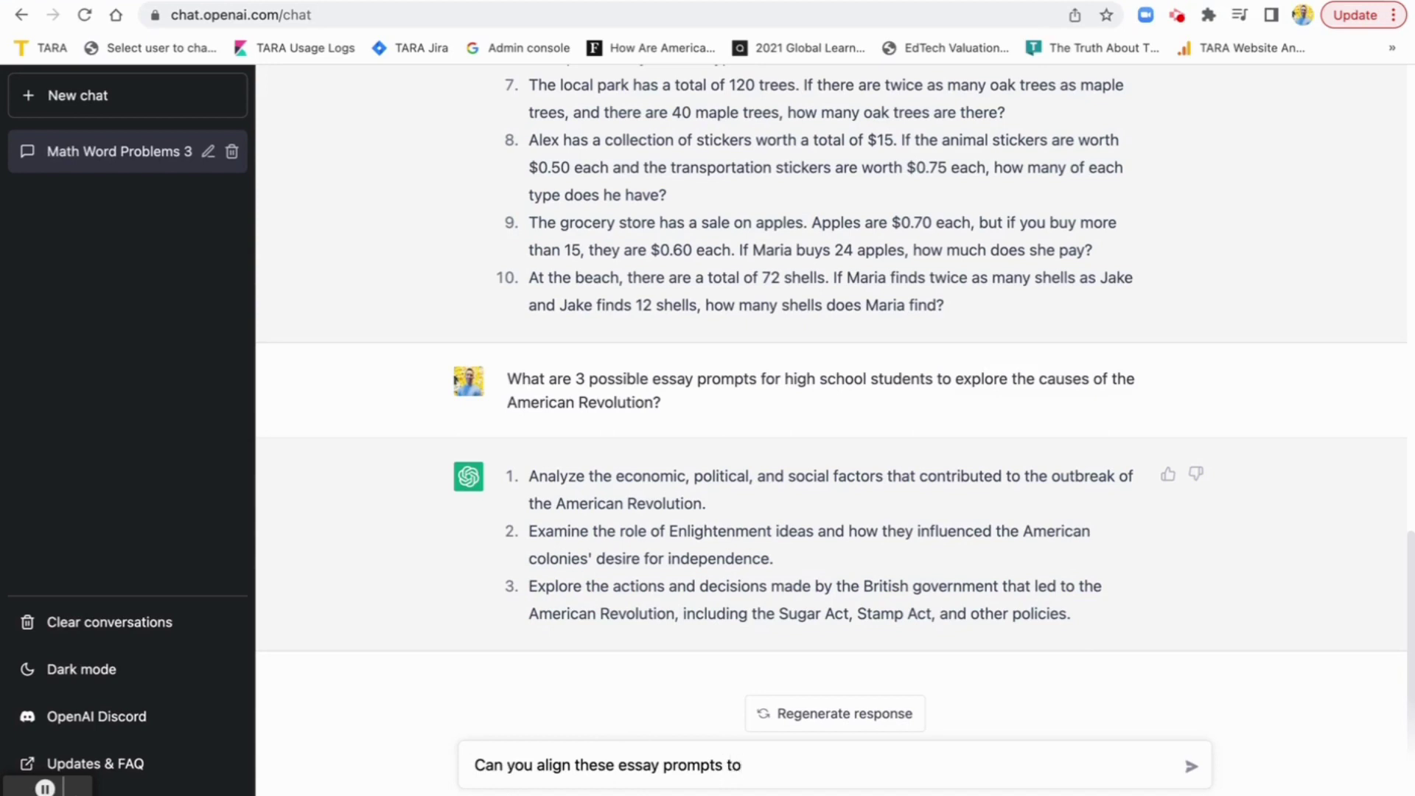
text(AP college level)
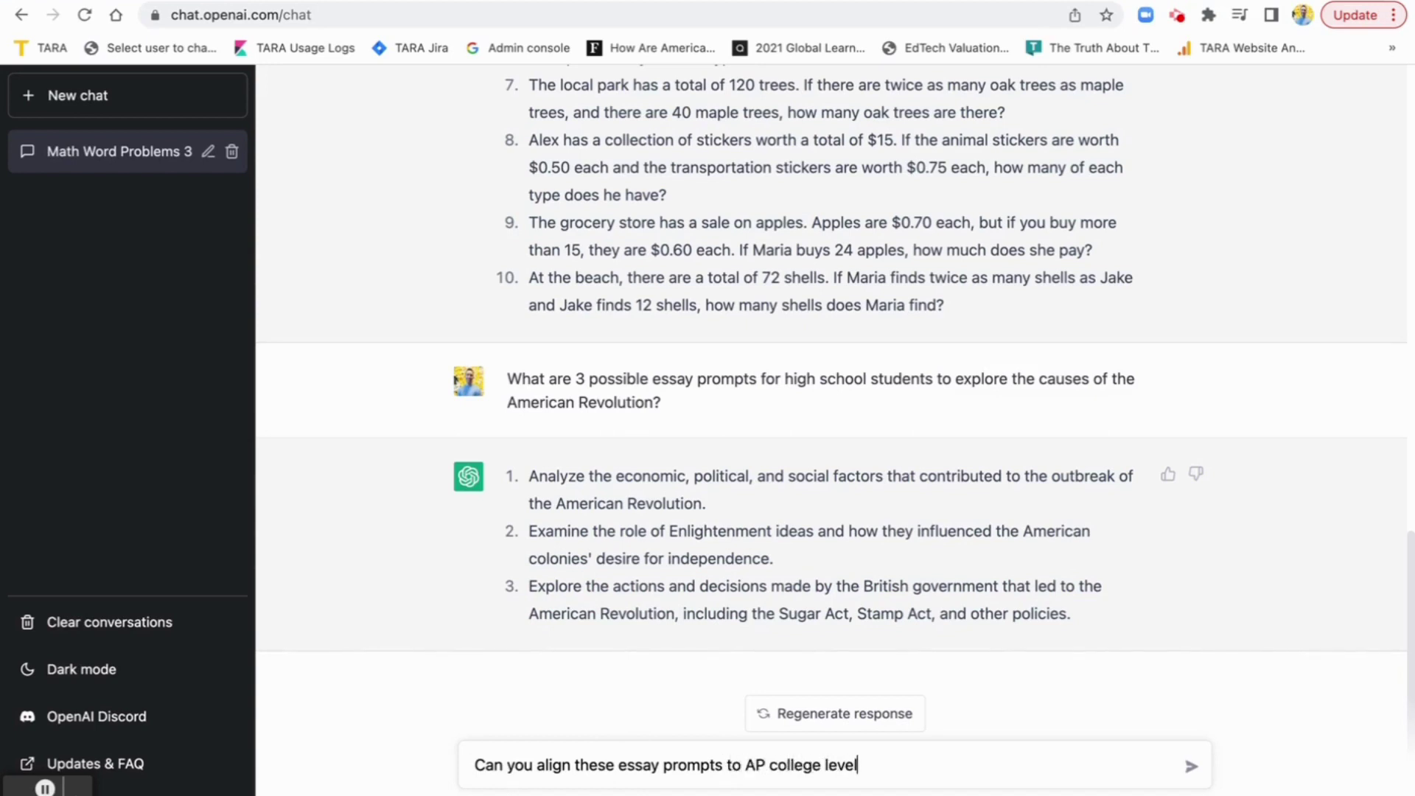
text( classes?)
key(Return)
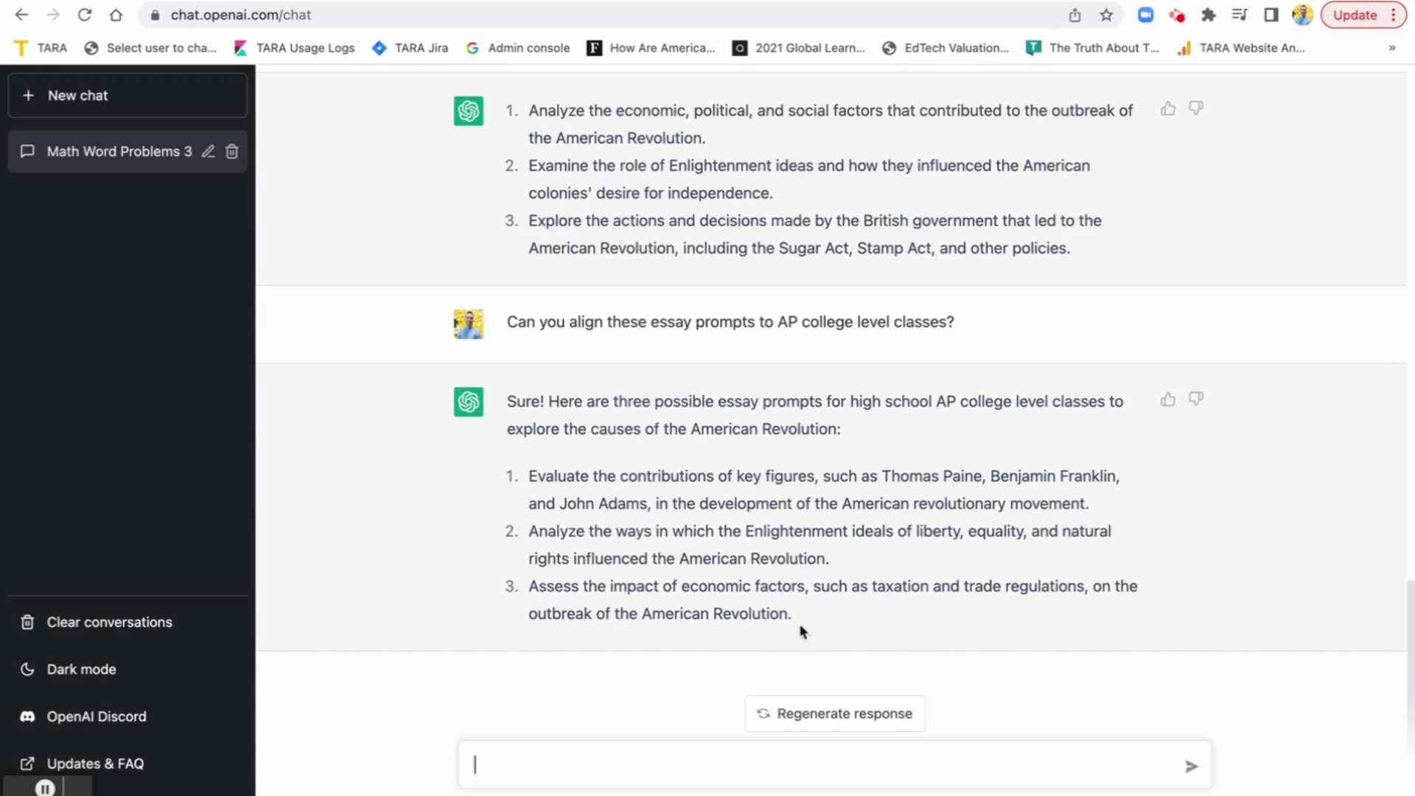
Step: Examine the AP-level essay prompts in the latest response, especially the first one on key figures
drag(802, 632, 520, 484)
click(524, 487)
drag(524, 481, 924, 511)
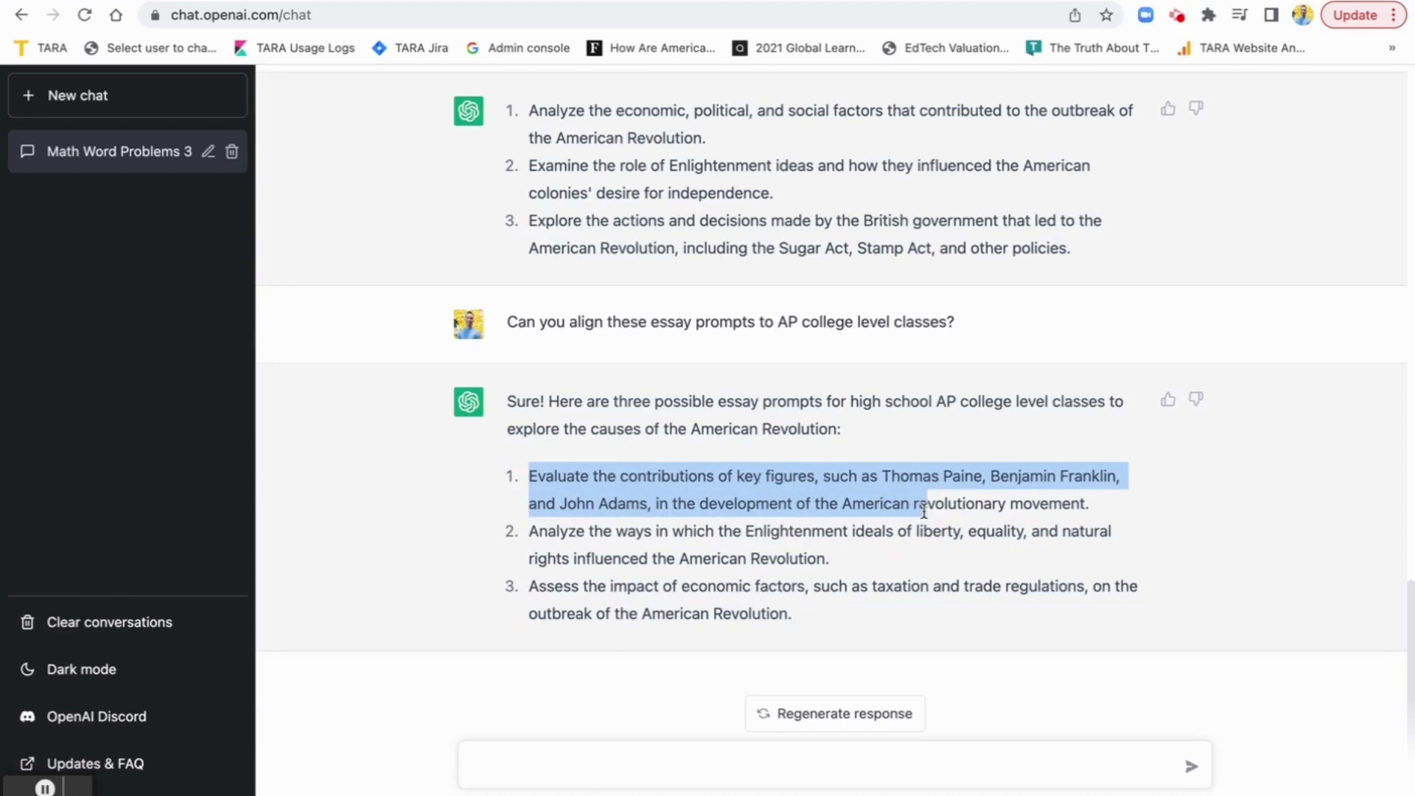
click(924, 510)
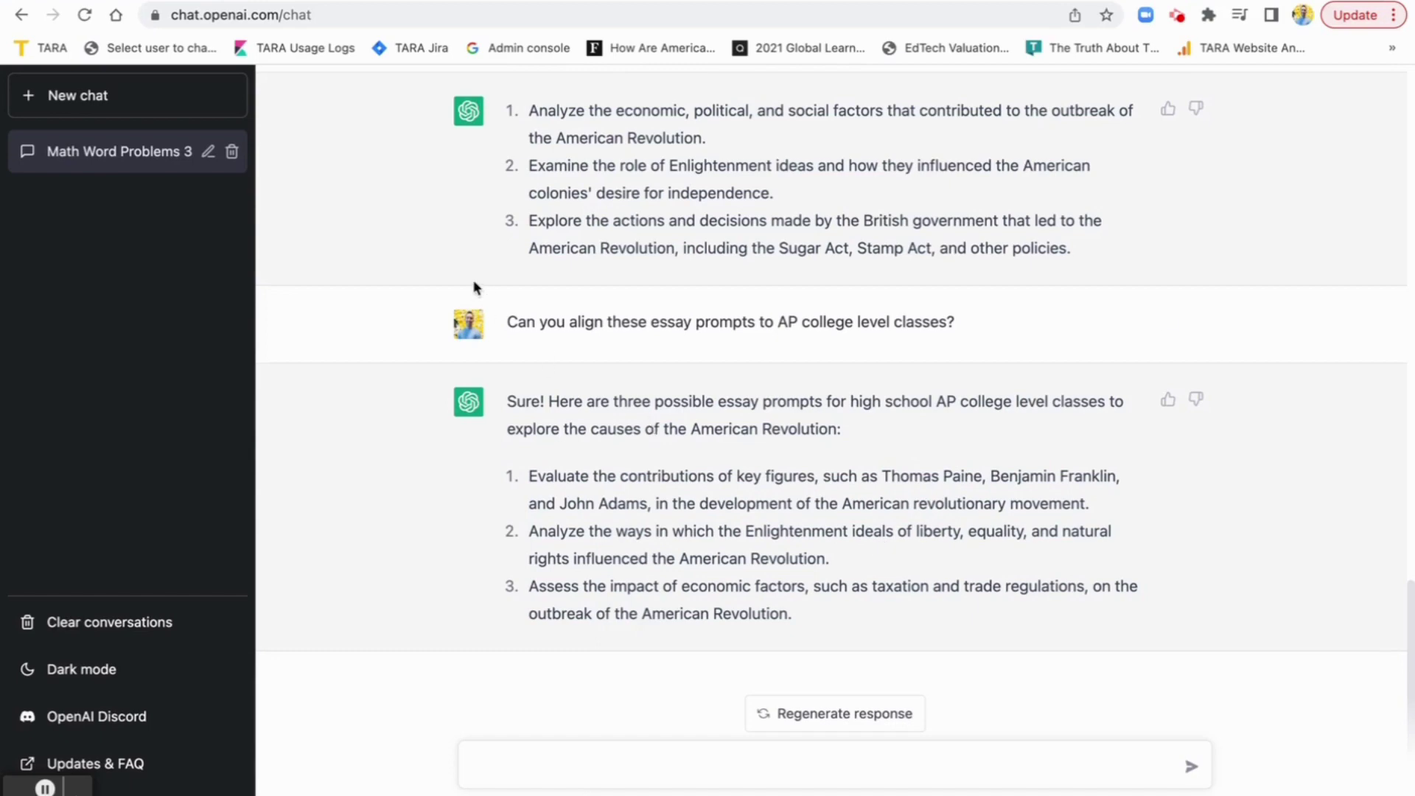
Step: Copy the query on getting 12 year olds up and moving around the classroom from Google Docs and submit it in ChatGPT
key(ctrl+Tab)
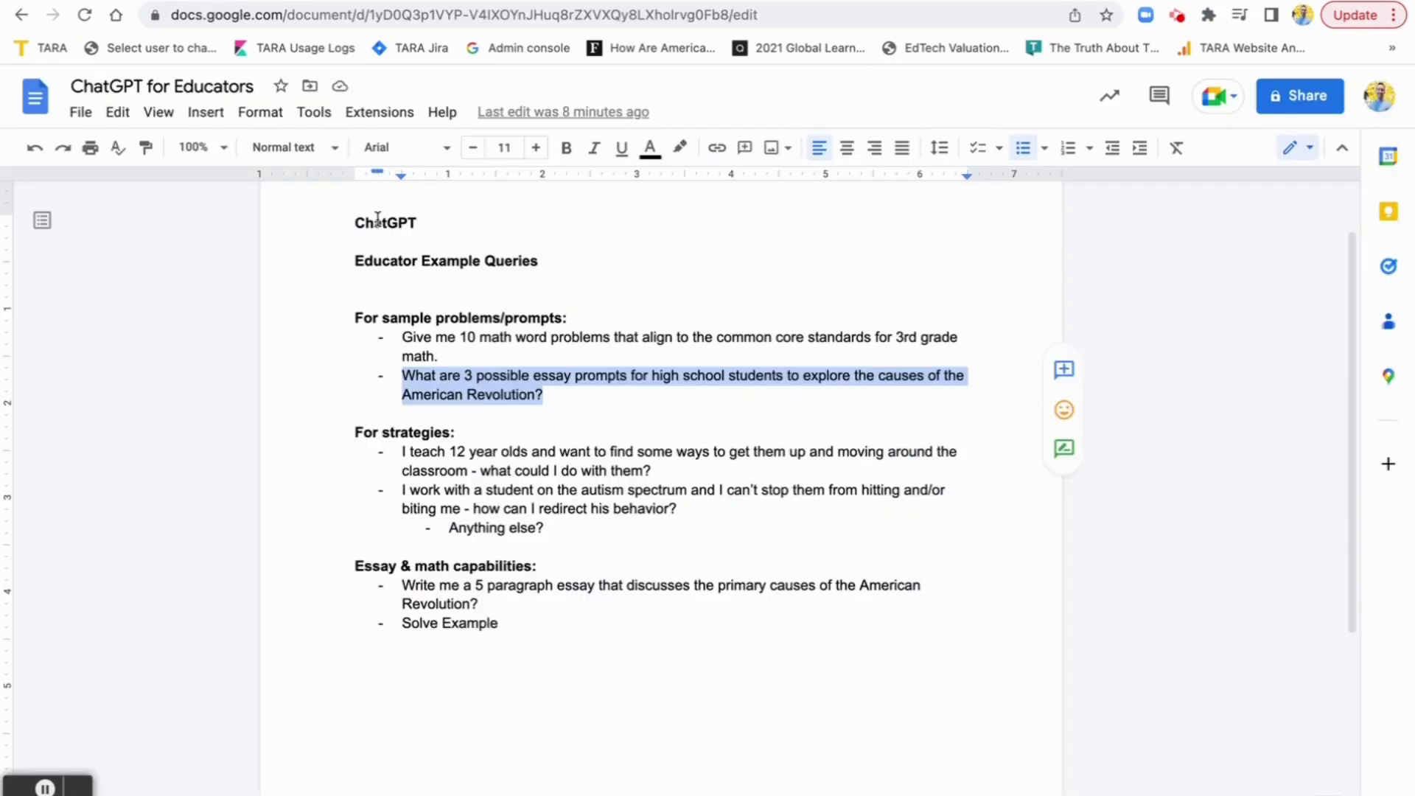
click(431, 325)
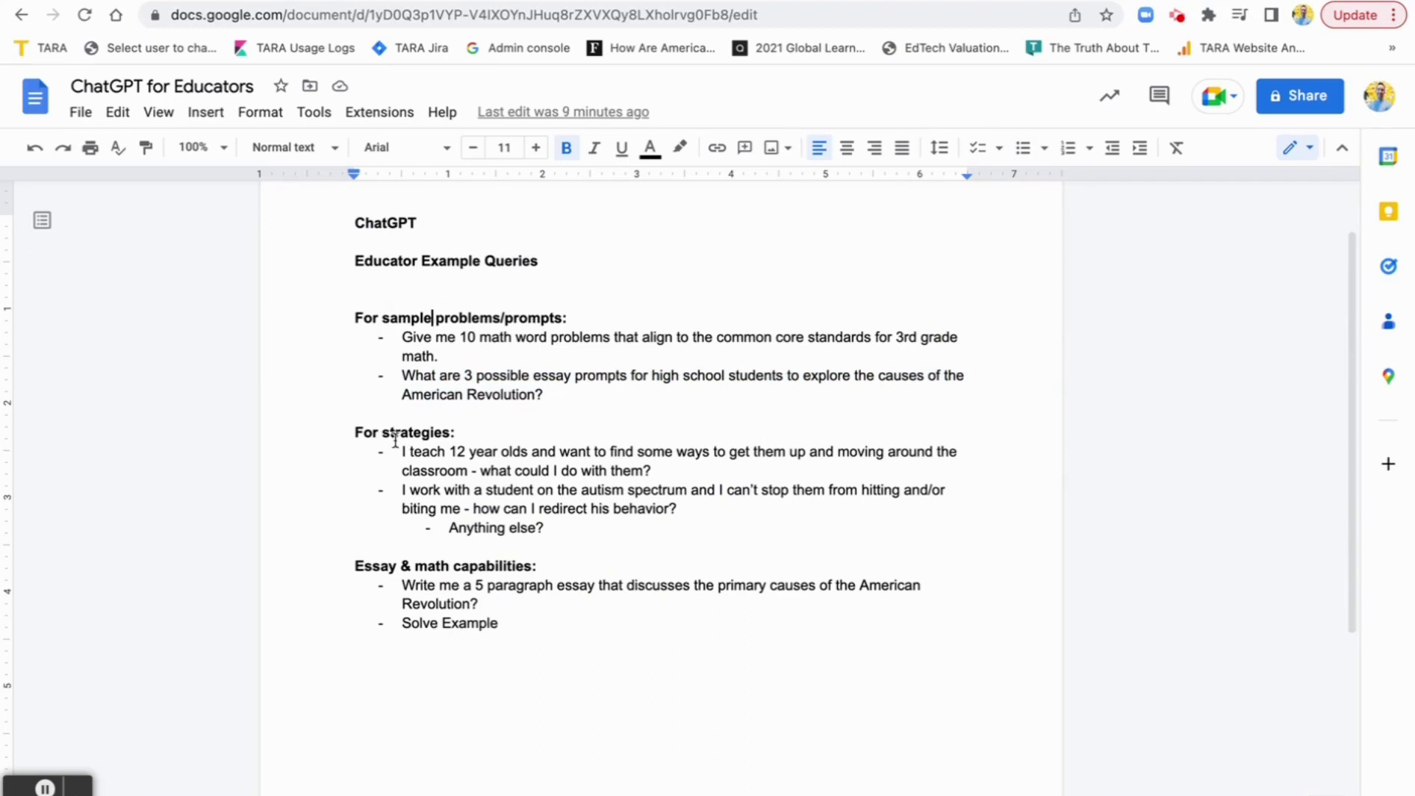
drag(358, 433, 457, 432)
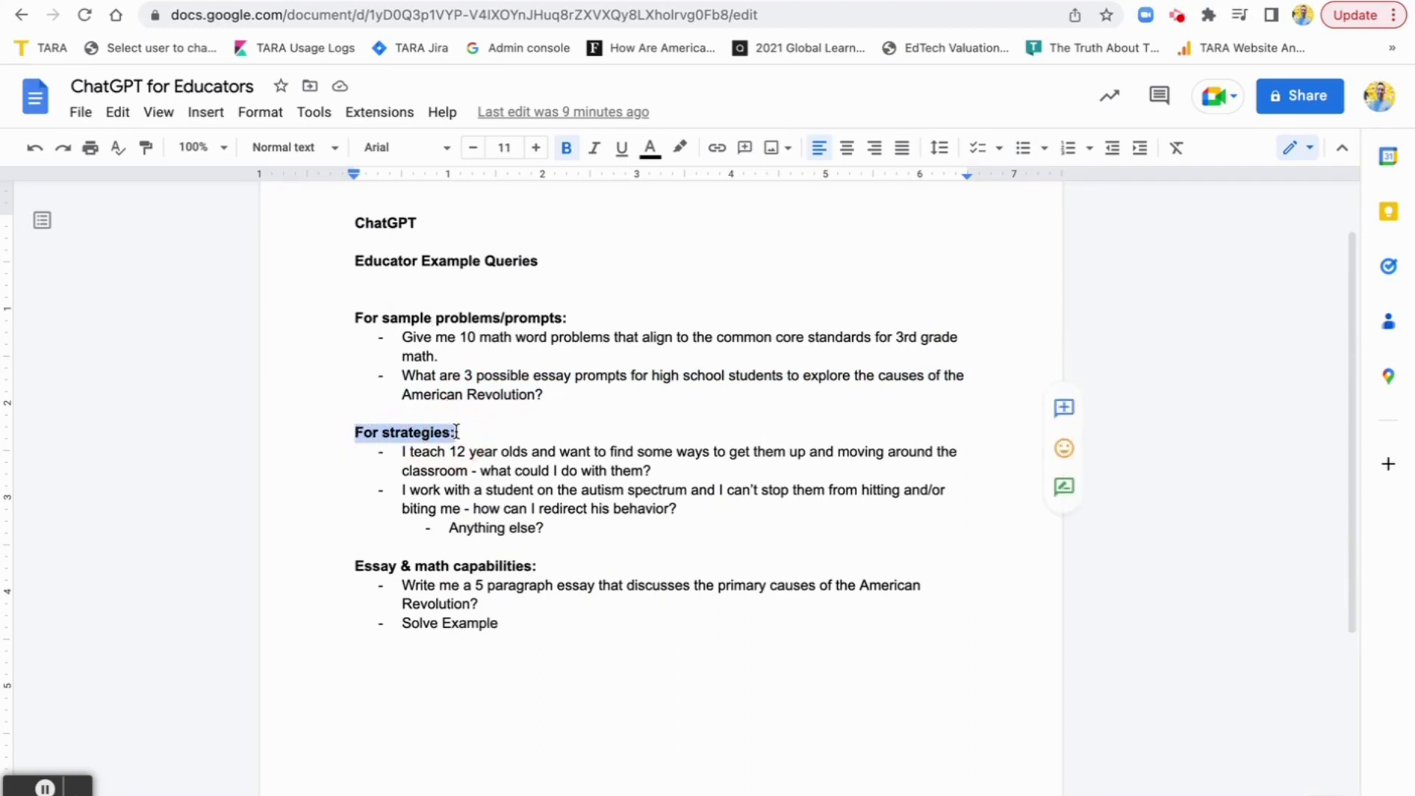
click(459, 432)
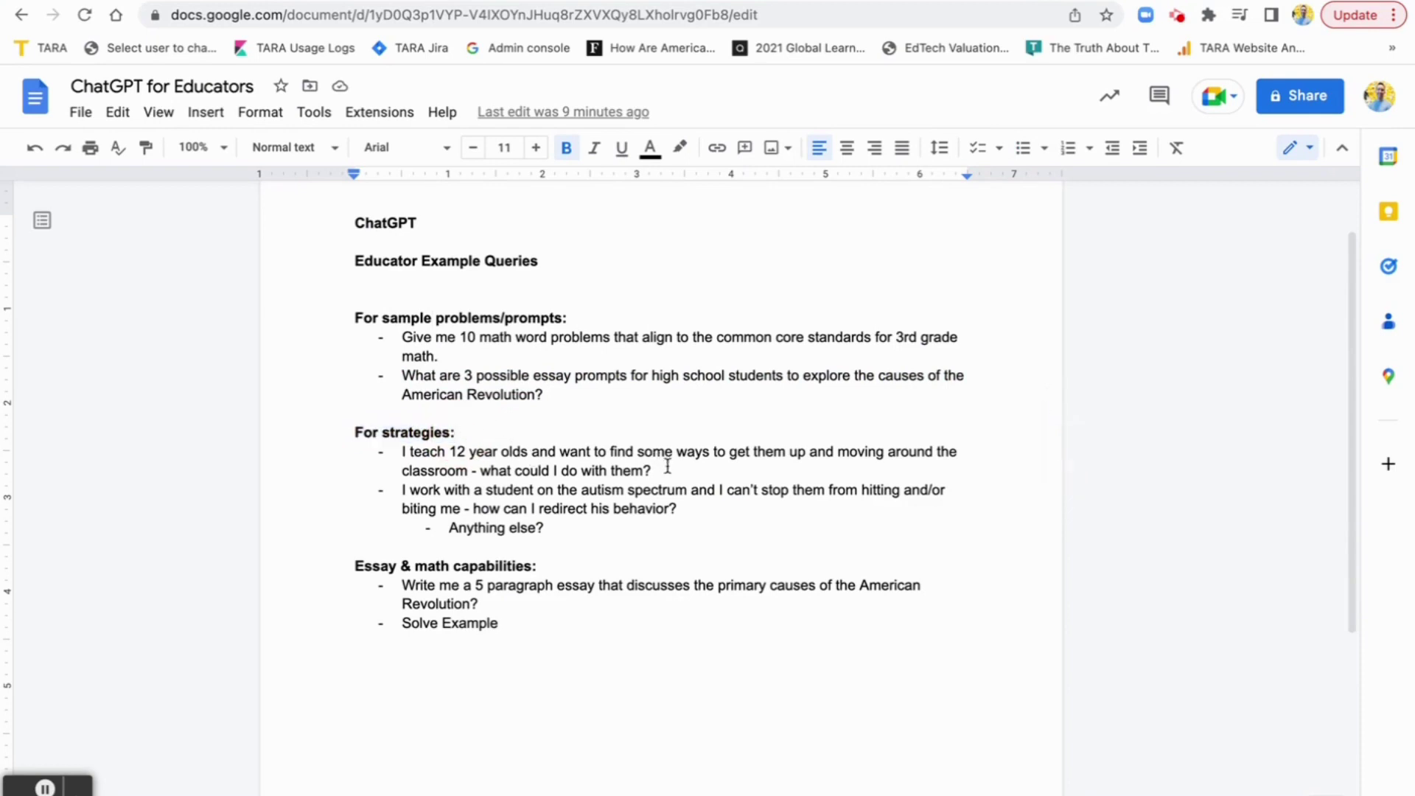
drag(654, 470, 402, 454)
key(super+c)
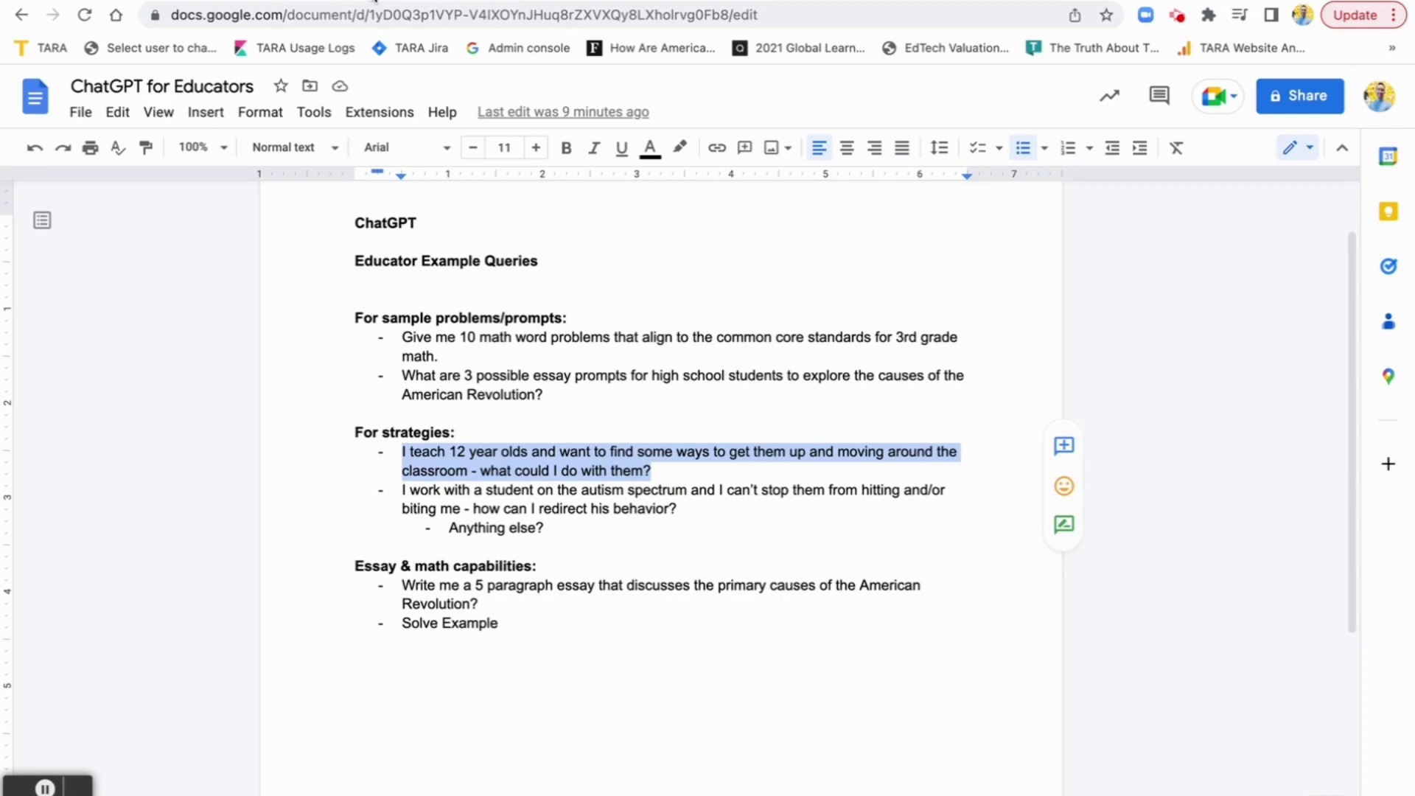
click(374, 2)
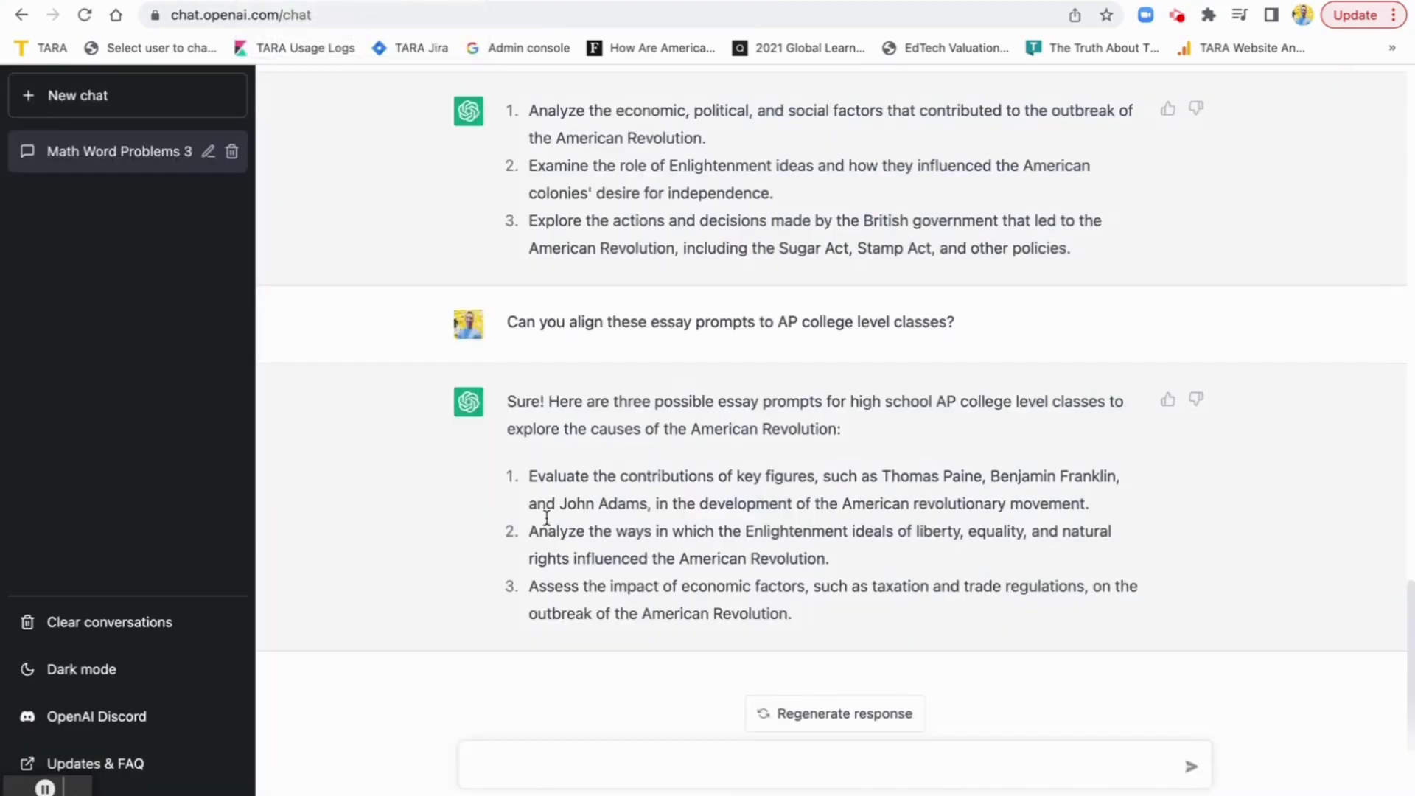
click(609, 760)
key(super+v)
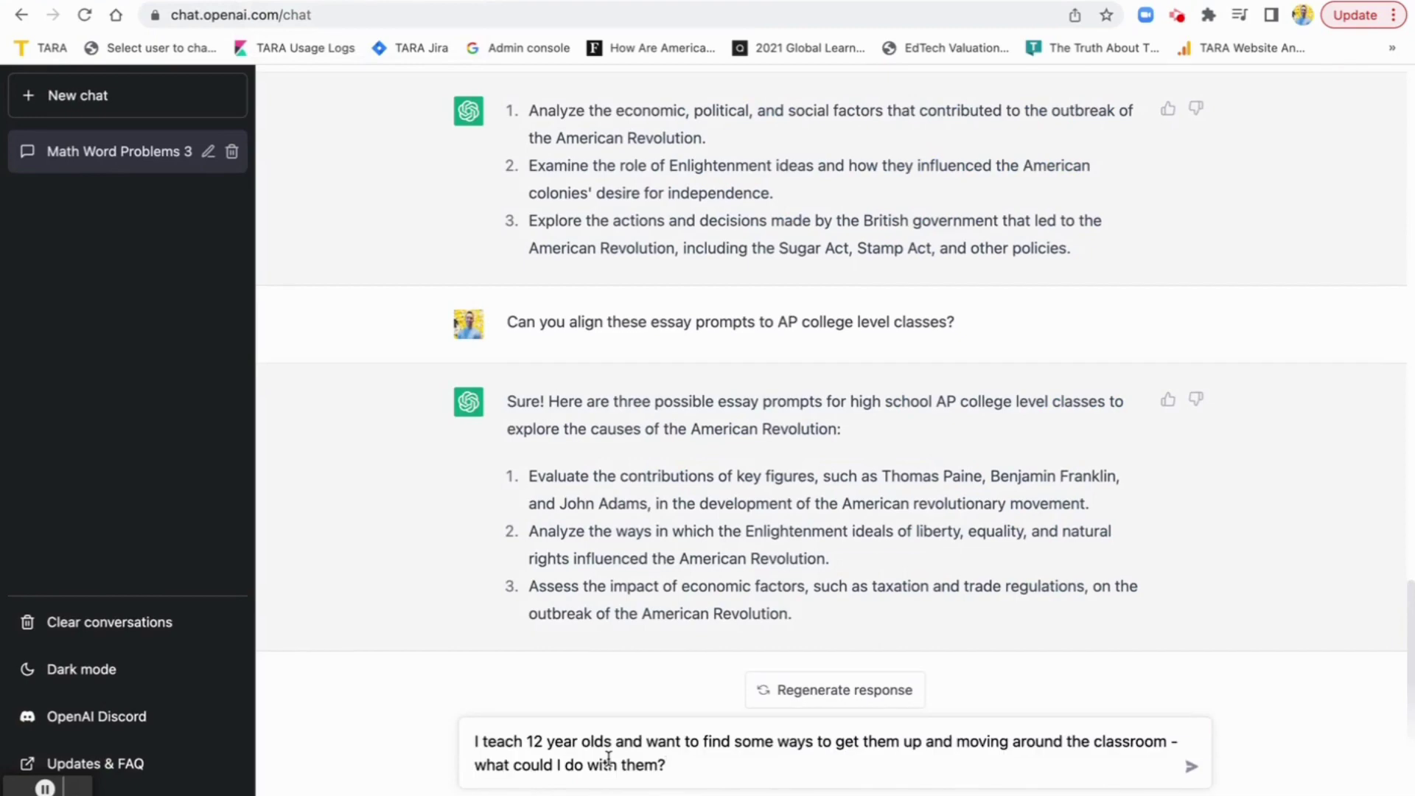
key(Return)
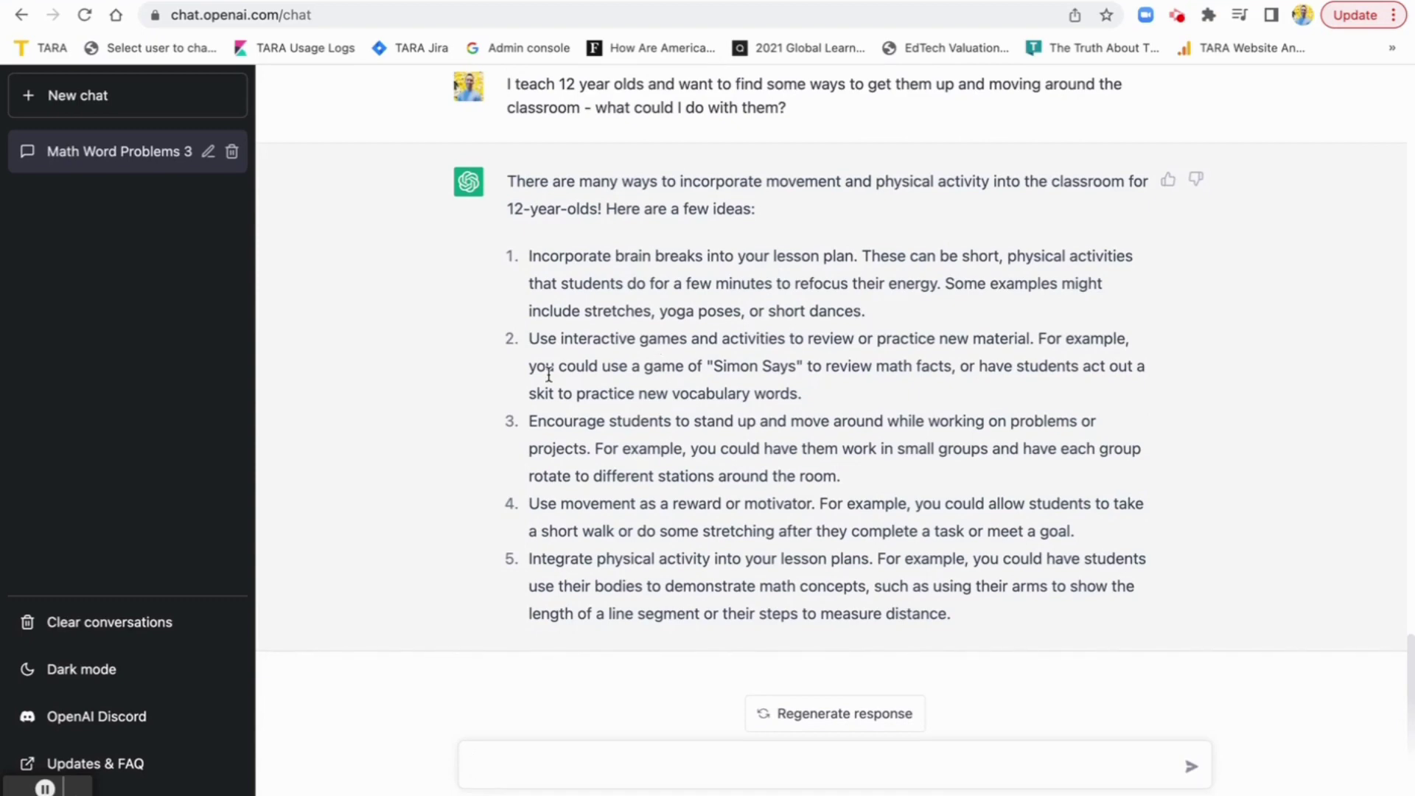
Step: Examine the suggested classroom movement ideas, especially the second on interactive games and the third on moving around while working
drag(530, 339, 788, 340)
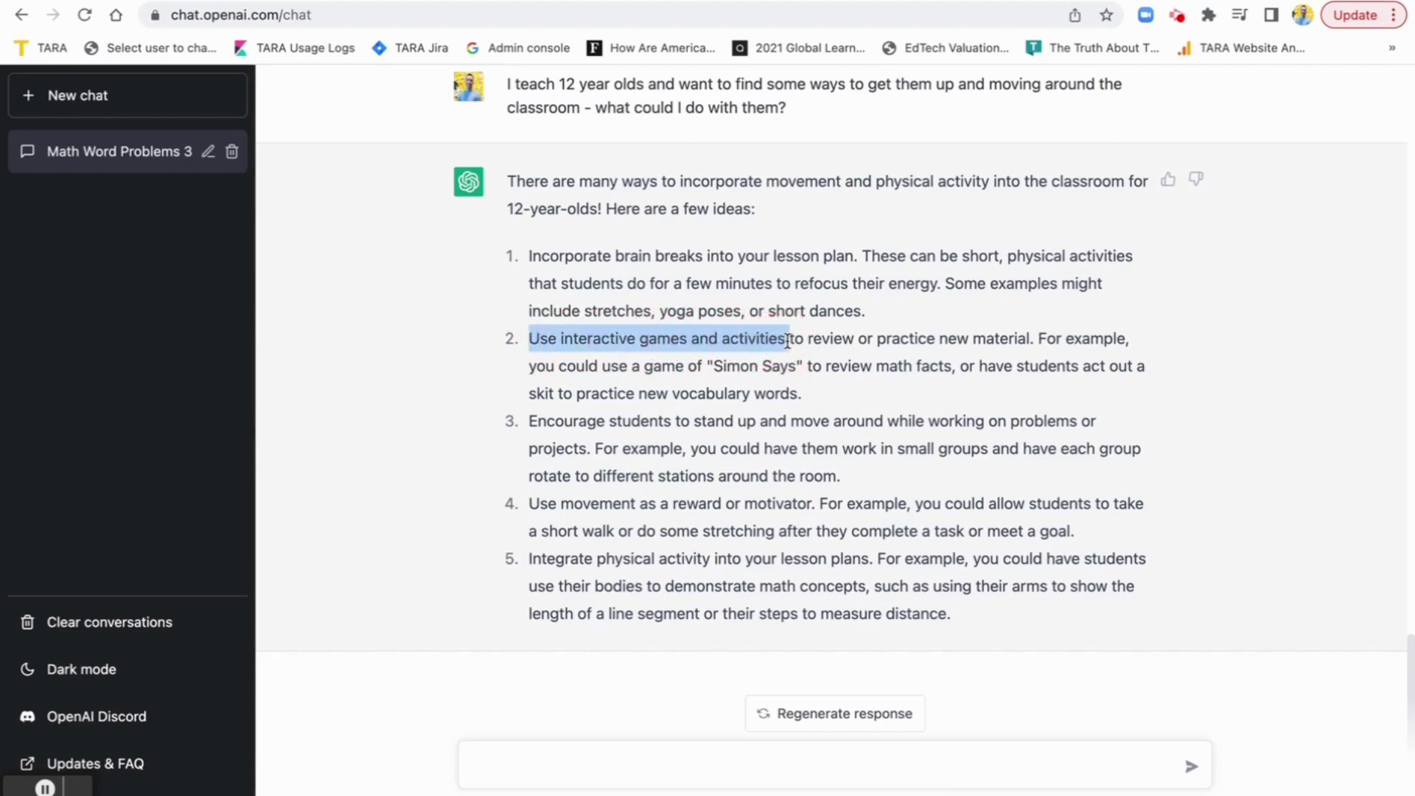
click(1002, 349)
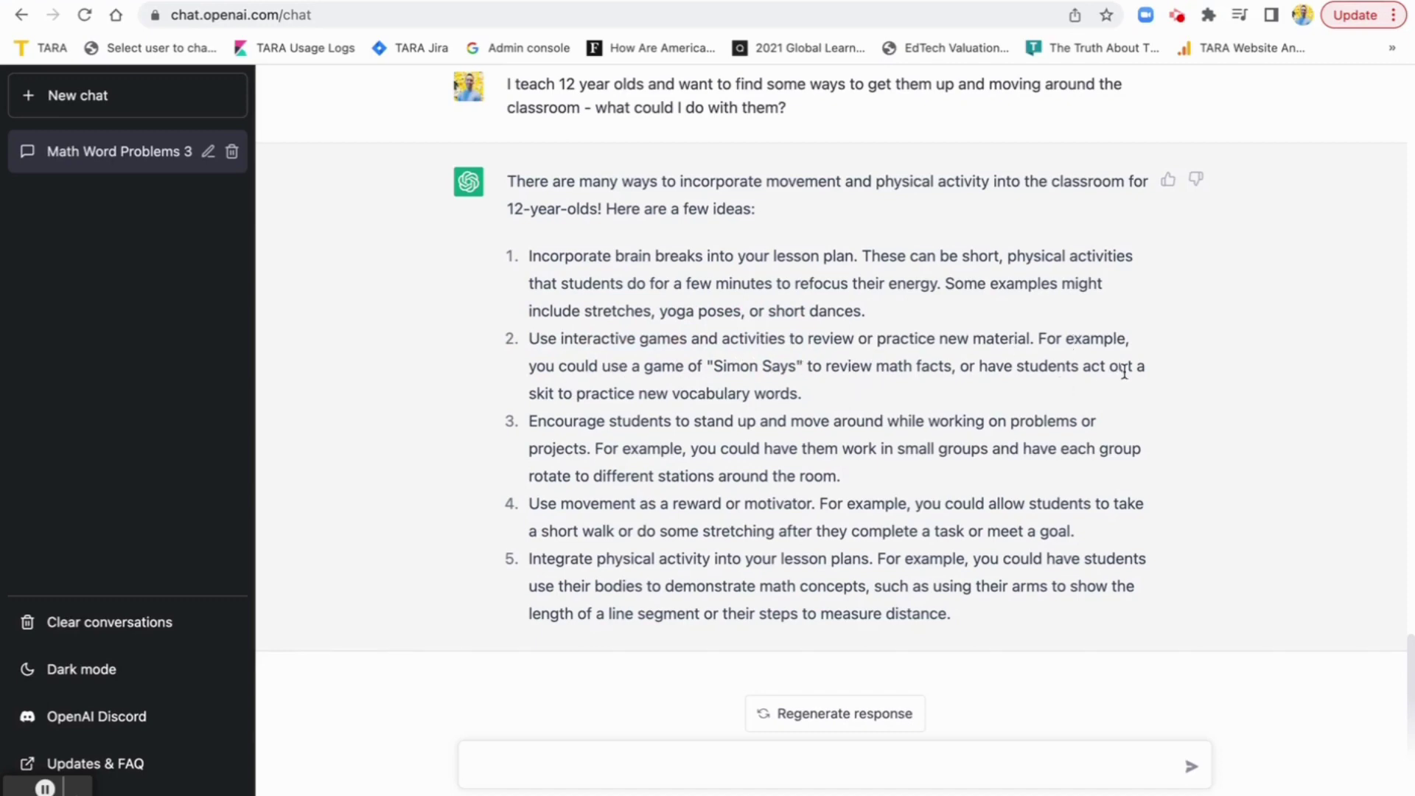
drag(545, 396, 795, 394)
click(795, 392)
drag(529, 421, 595, 445)
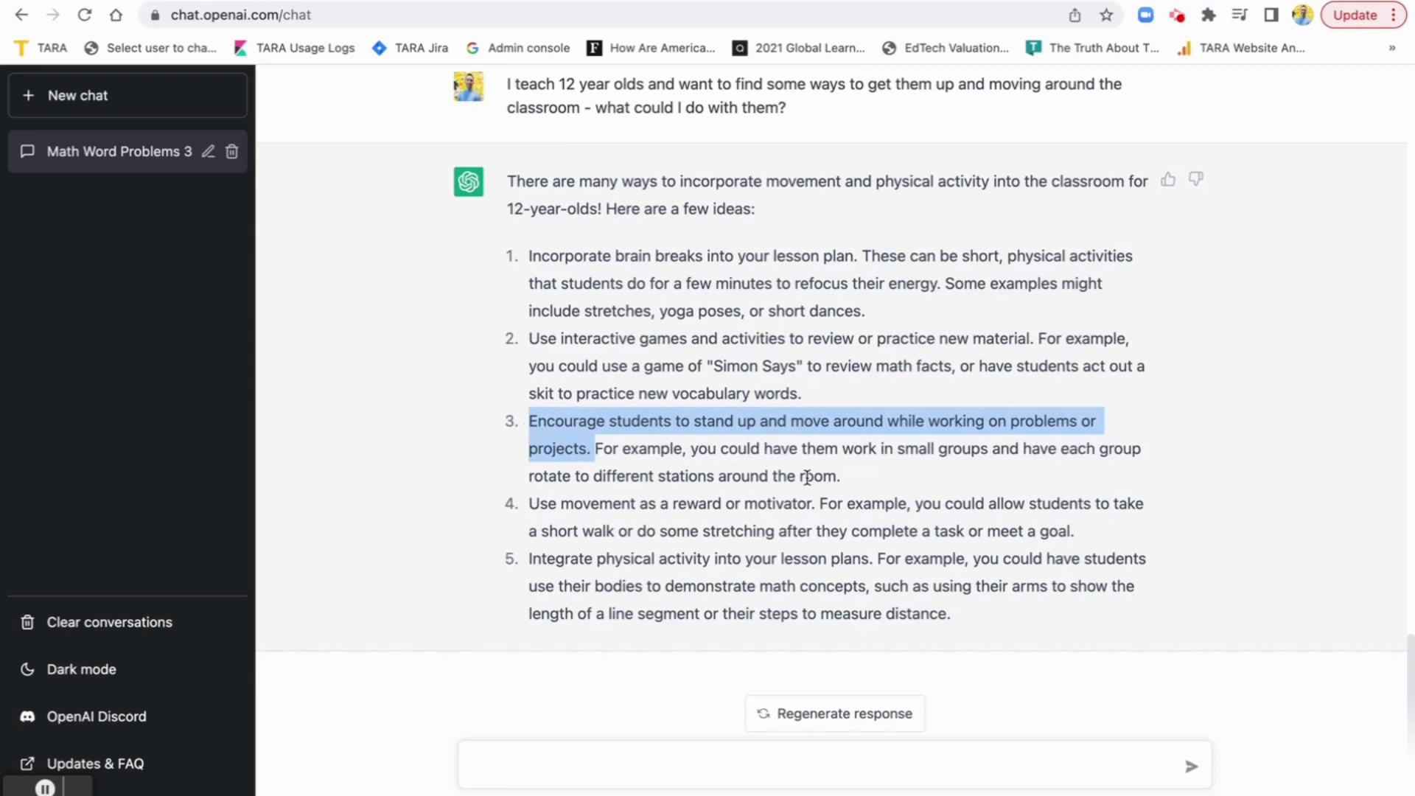
click(859, 477)
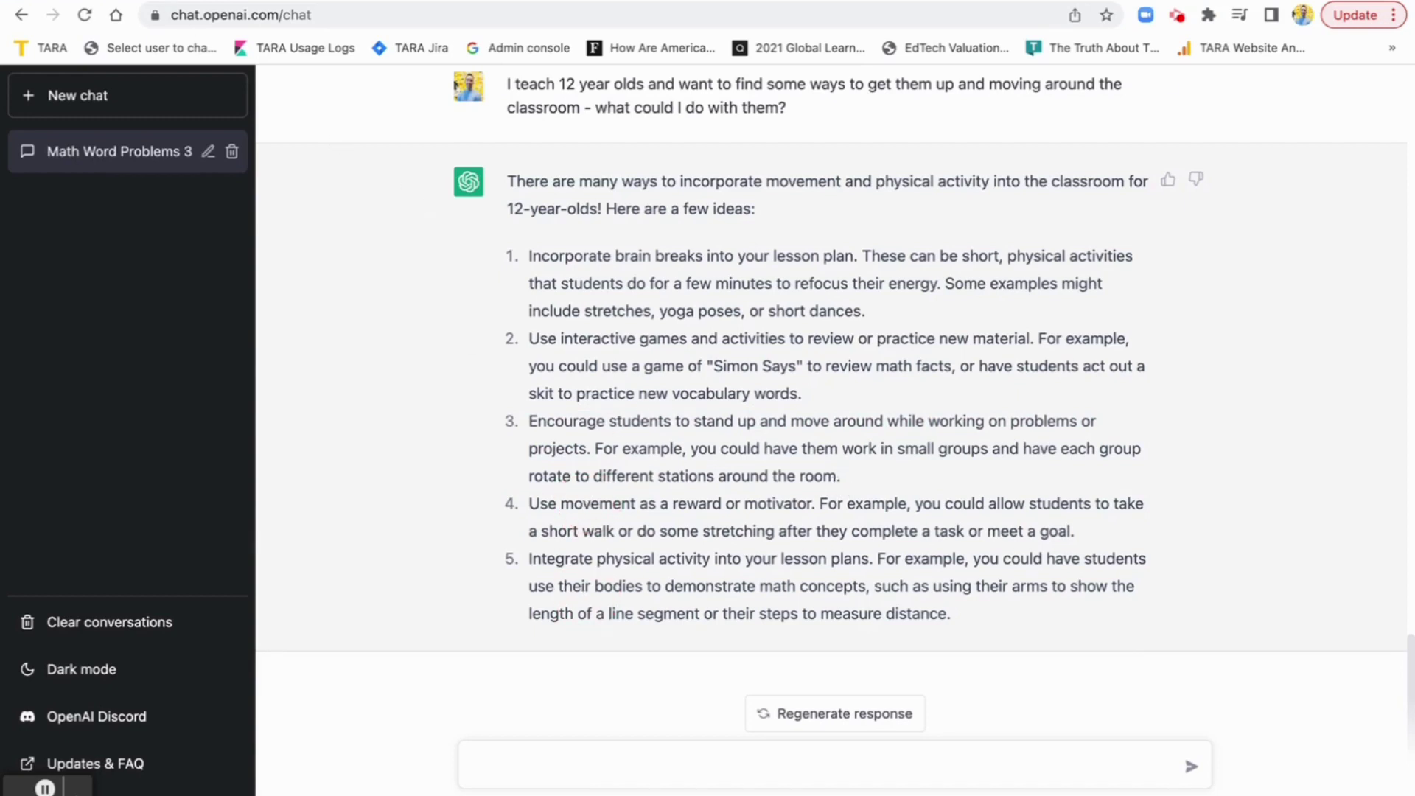
Step: Copy the query on redirecting the hitting and biting of a student on the autism spectrum from Google Docs and submit it in ChatGPT
key(ctrl+Tab)
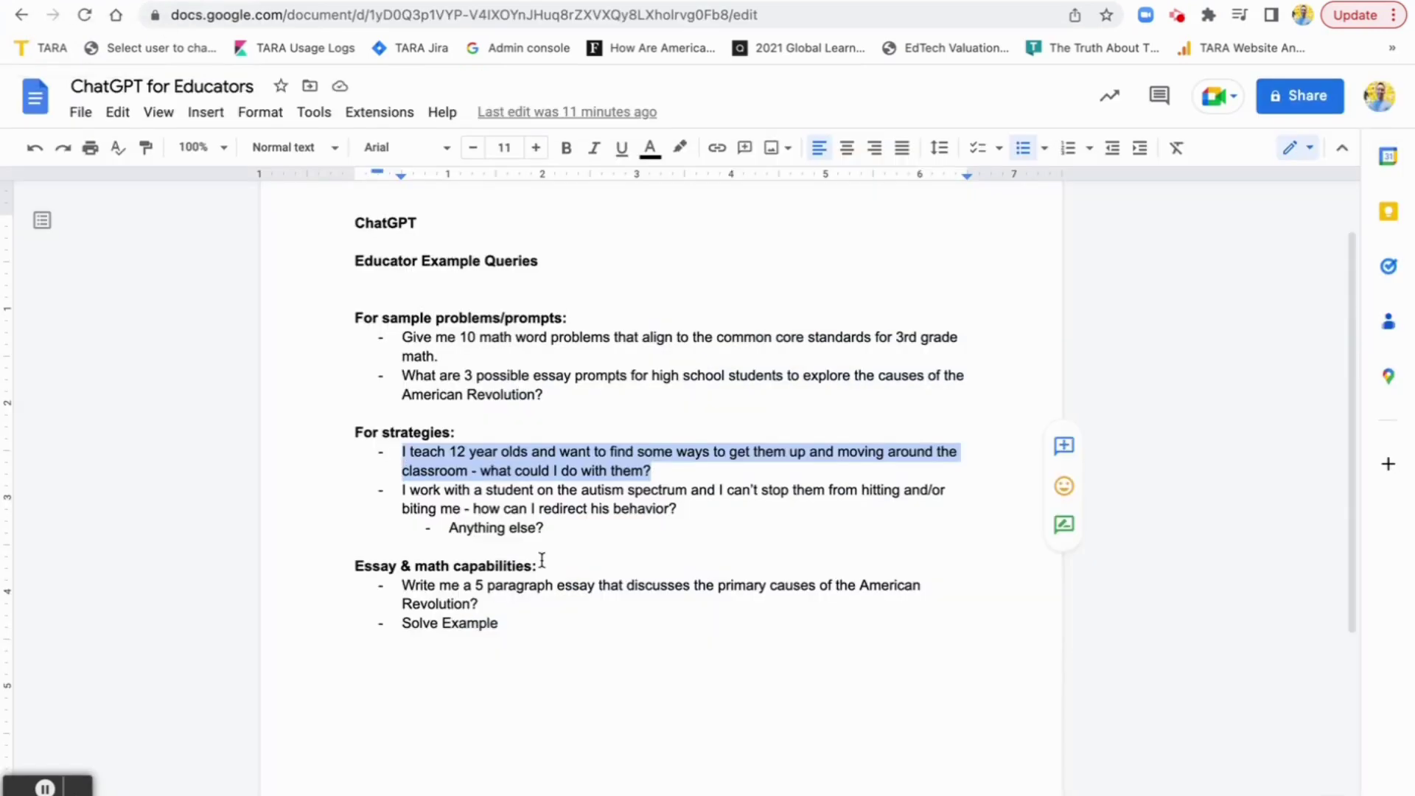
click(678, 521)
click(679, 510)
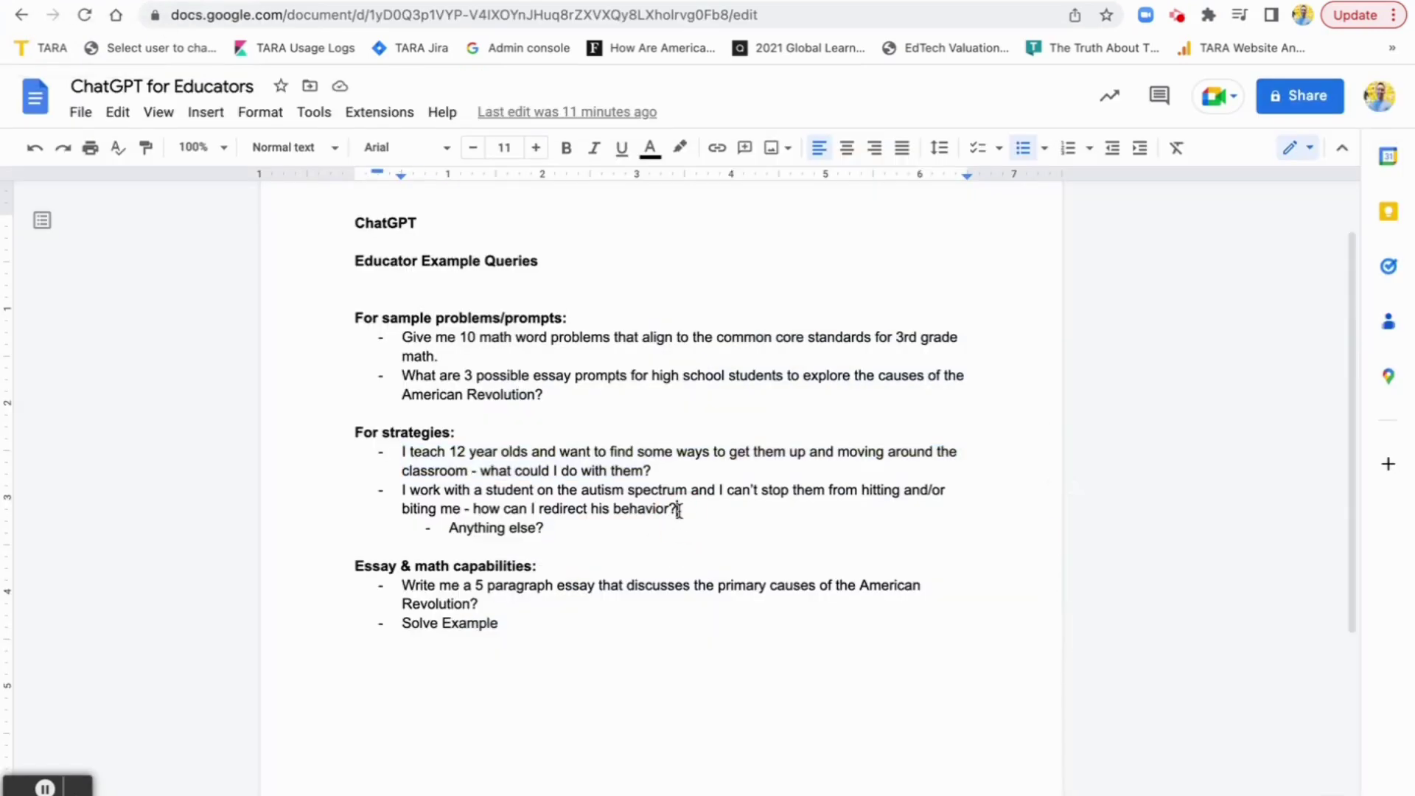
drag(679, 510, 403, 493)
key(ctrl+c)
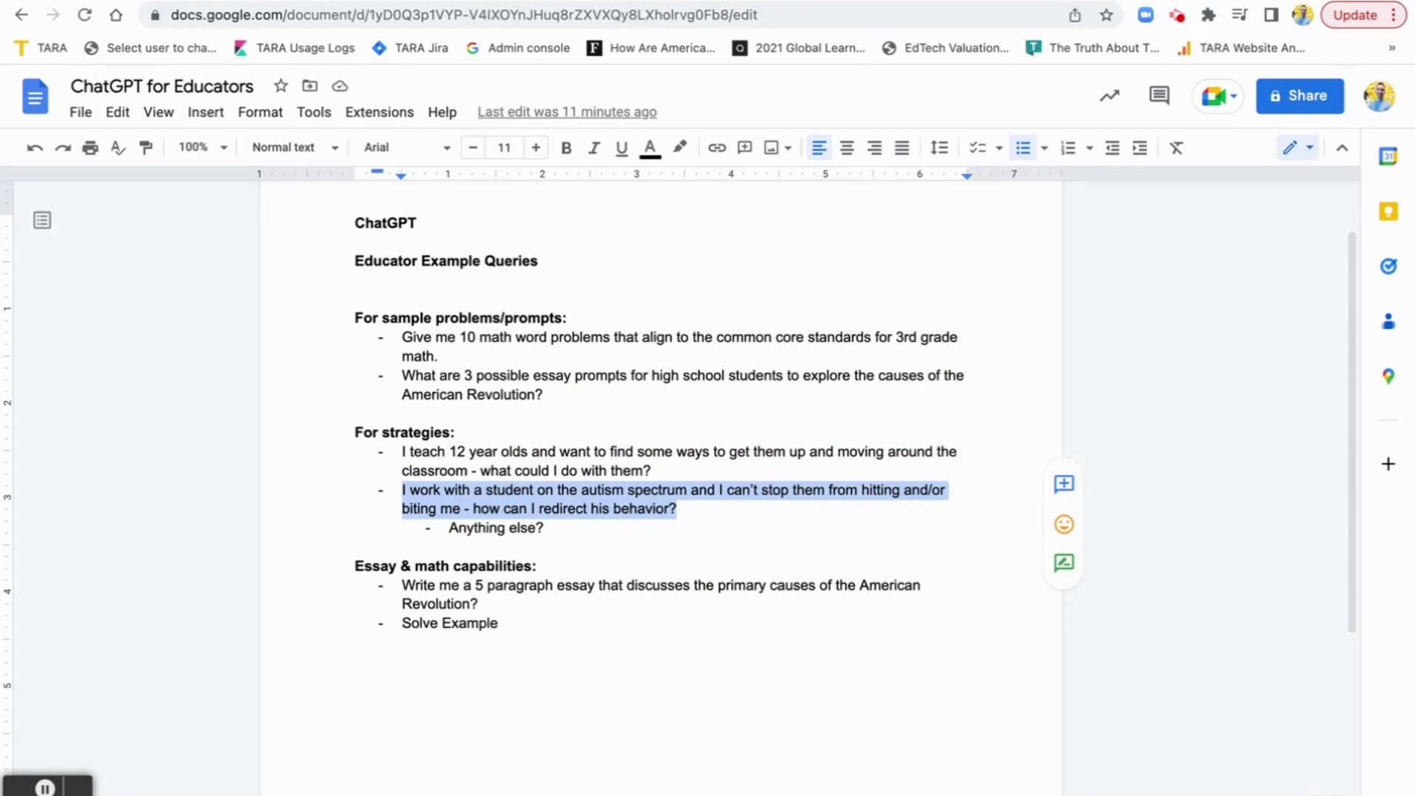
key(ctrl+Tab)
click(763, 772)
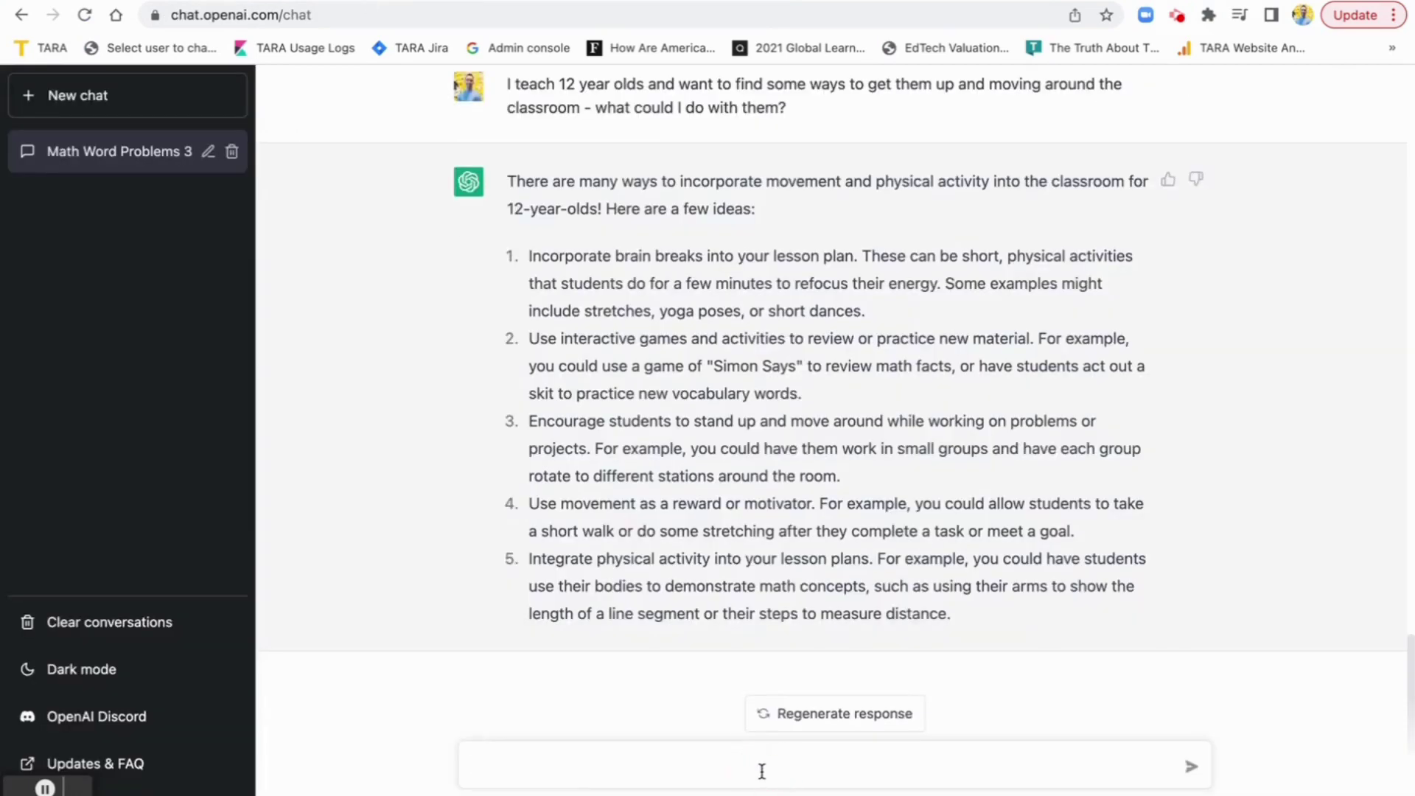
key(ctrl+v)
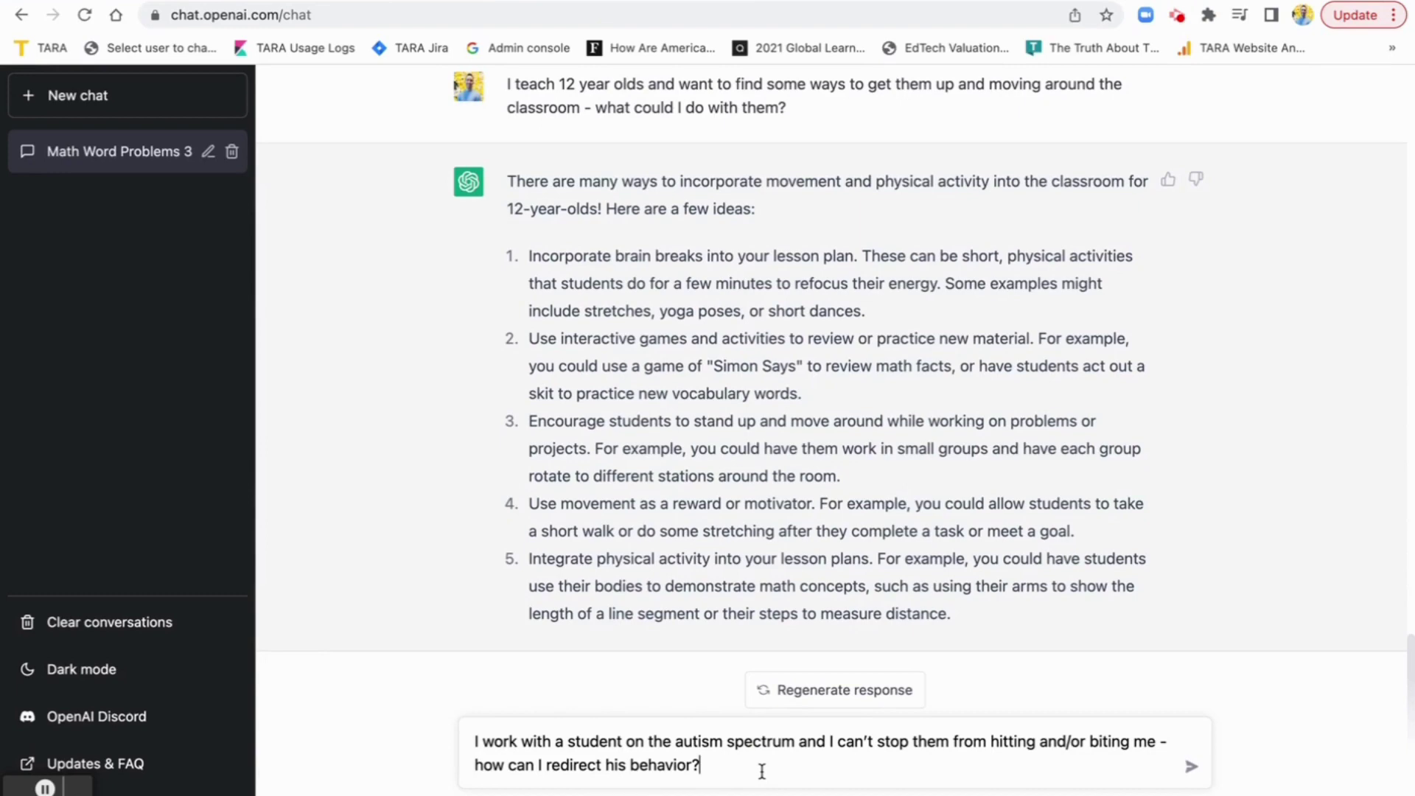
key(Return)
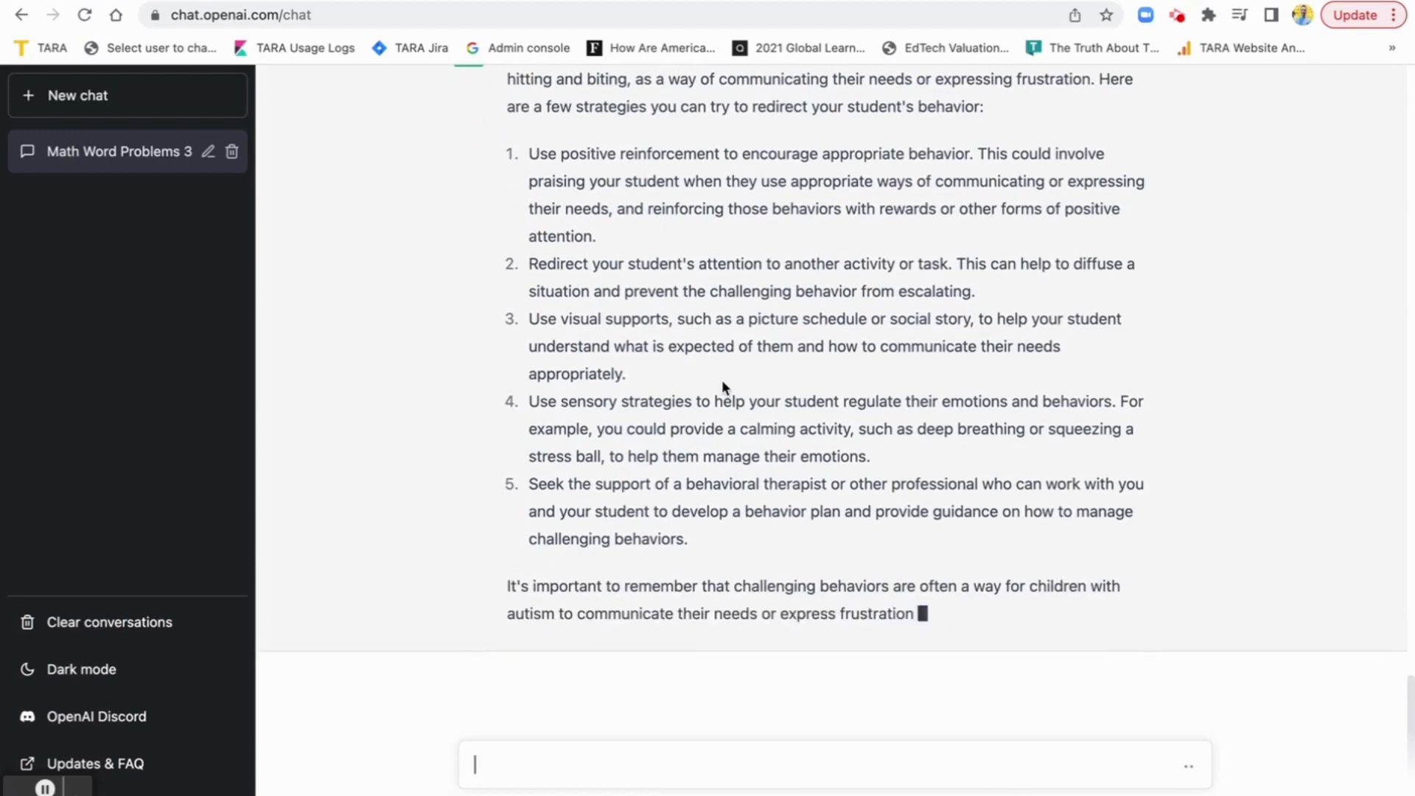
Step: Examine the response's introduction and its first three strategies: positive reinforcement, redirecting attention and visual supports
scroll(722, 381, up, 2)
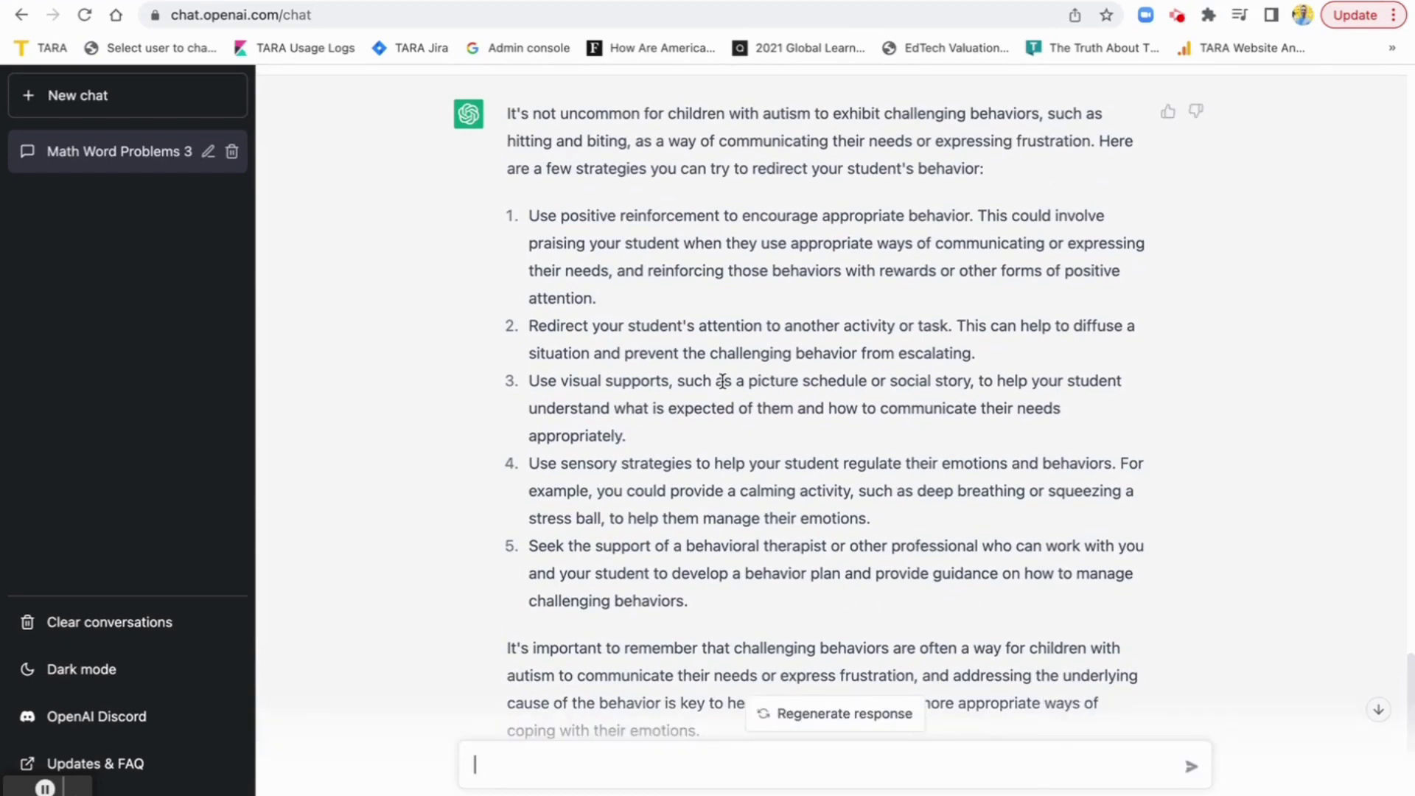
scroll(722, 381, down, 1)
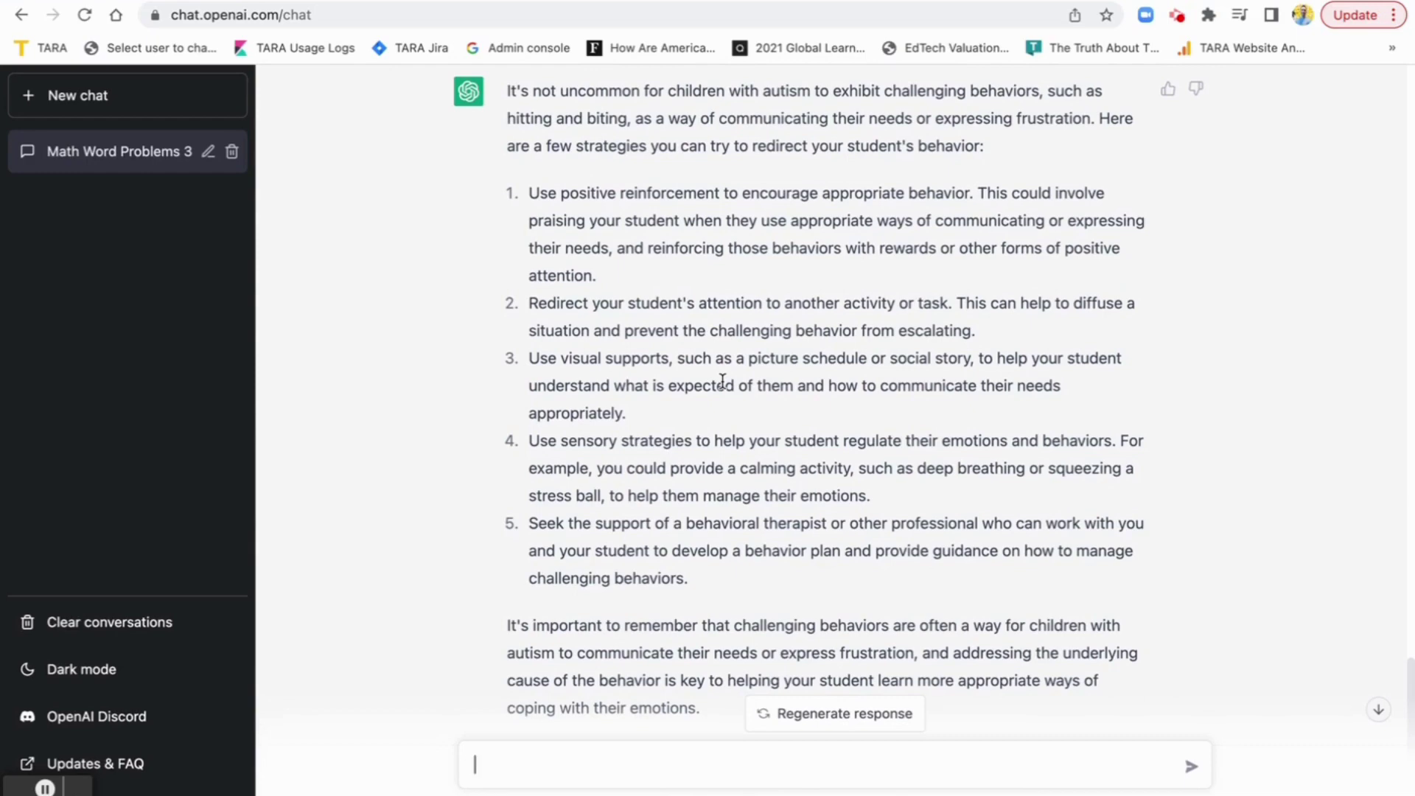
scroll(722, 381, up, 1)
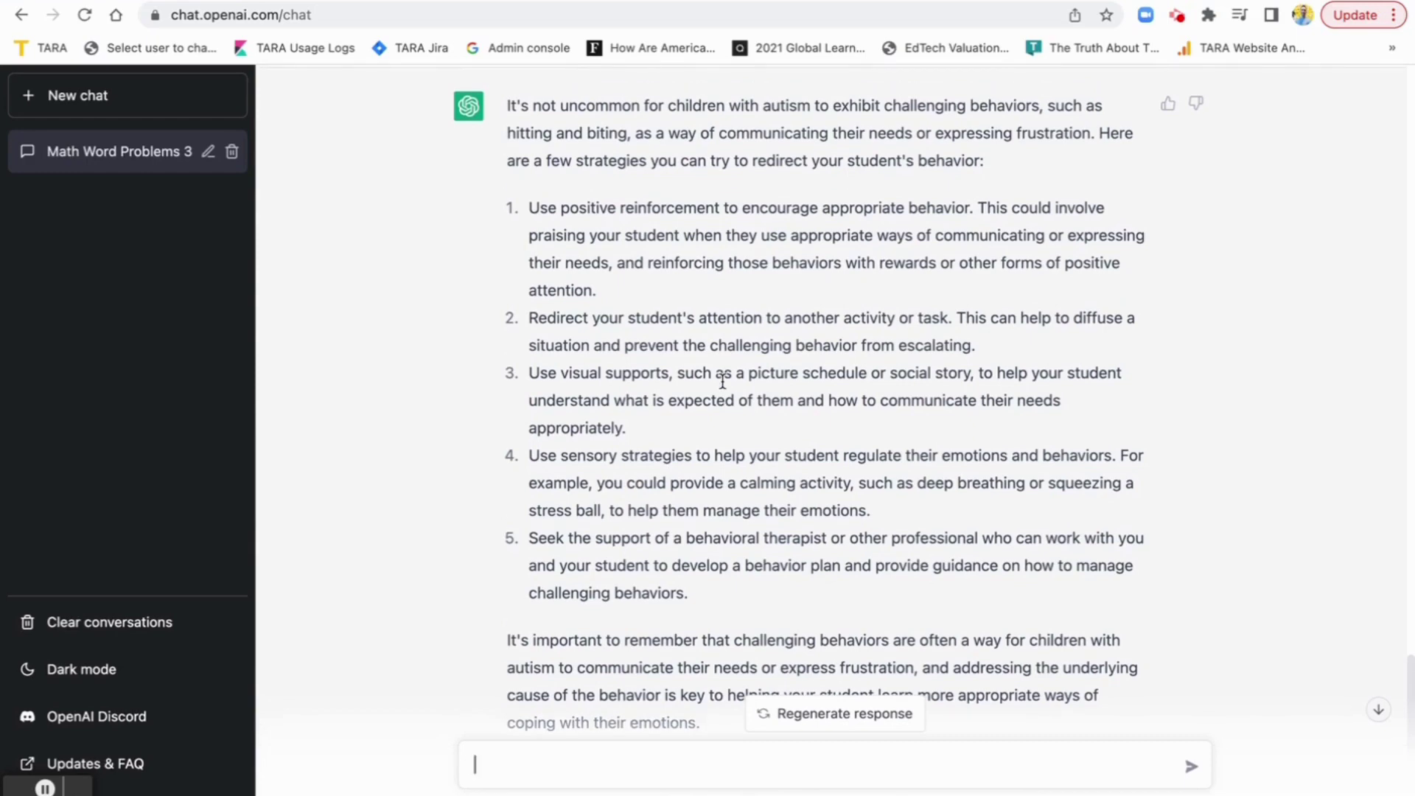
scroll(722, 381, down, 1)
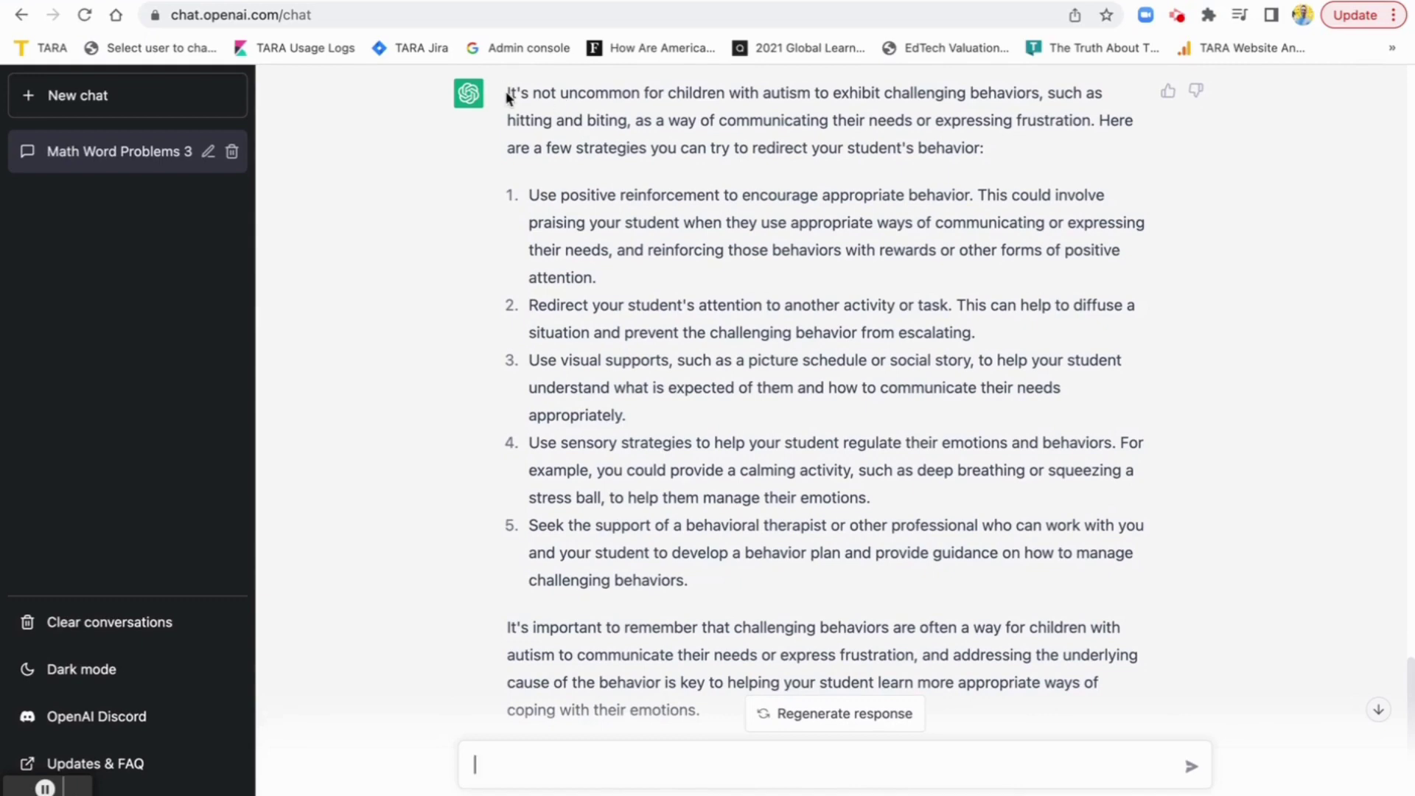
drag(508, 95, 657, 114)
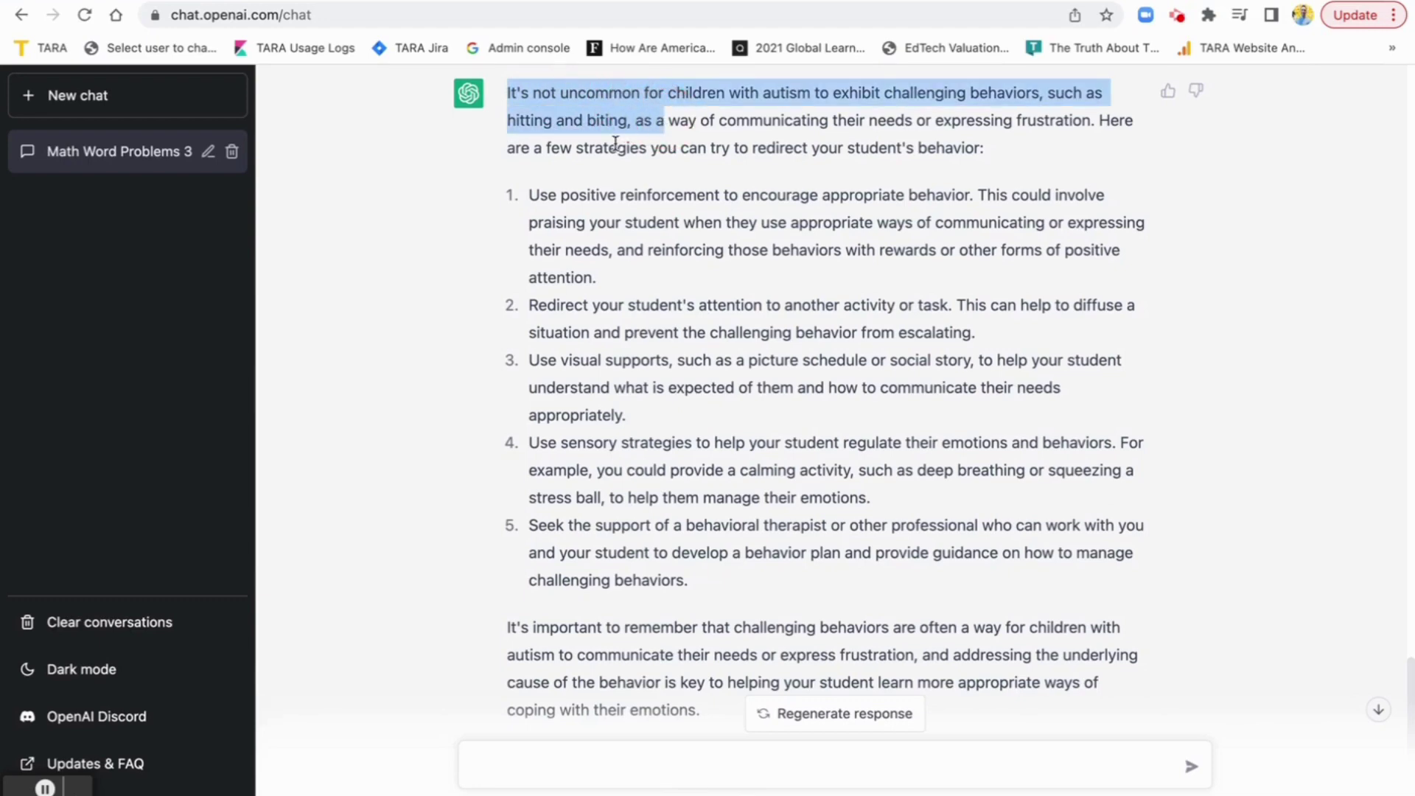
click(677, 123)
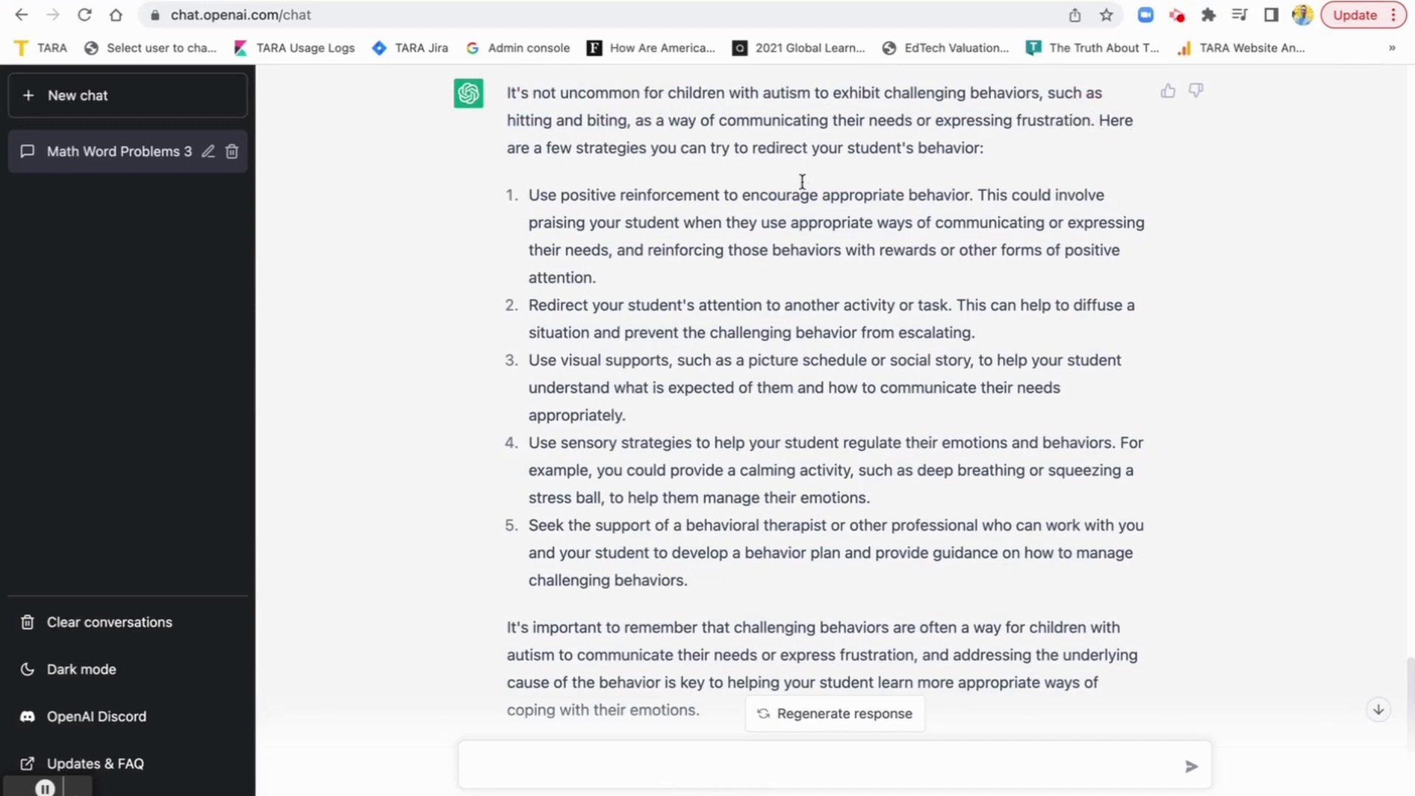
drag(531, 195, 970, 194)
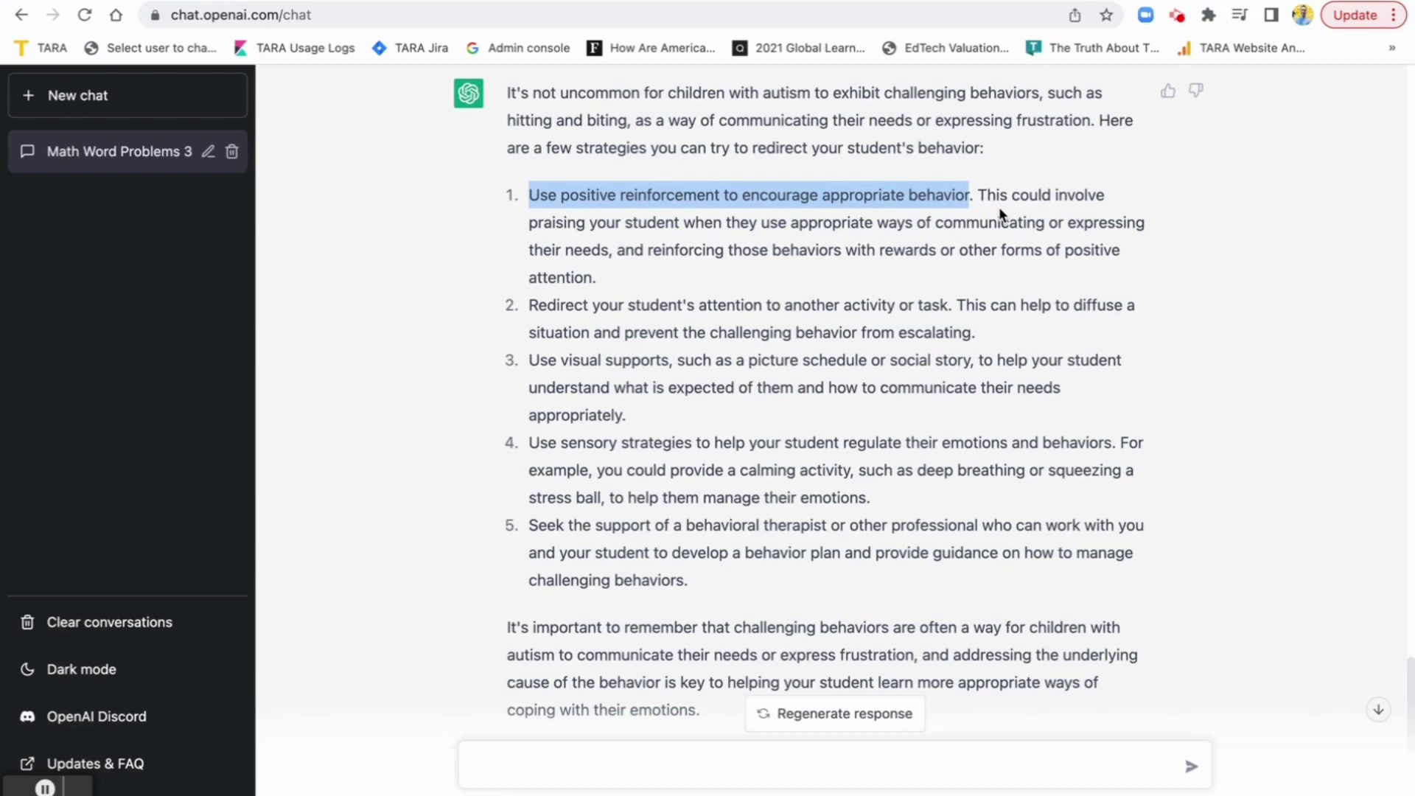
click(999, 210)
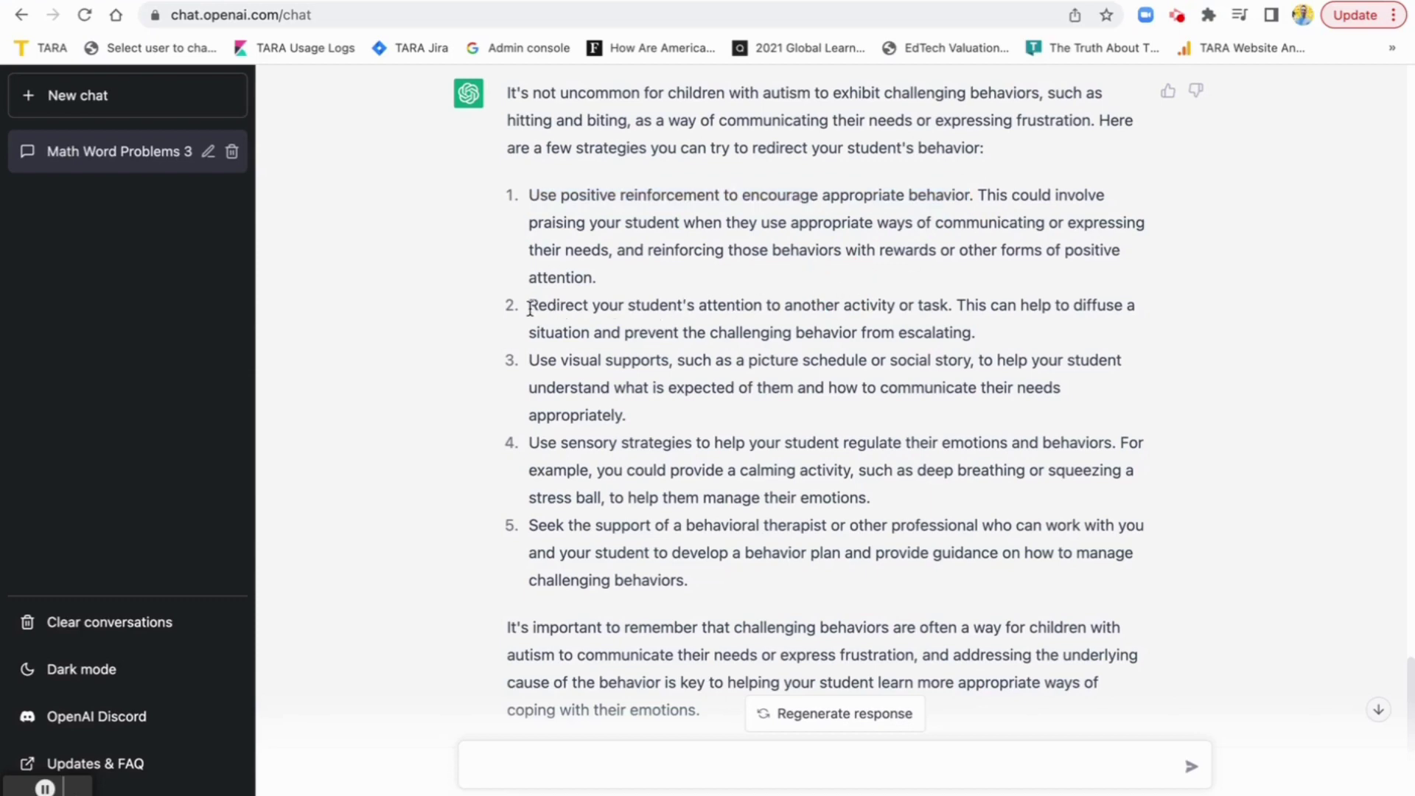
drag(529, 305, 949, 304)
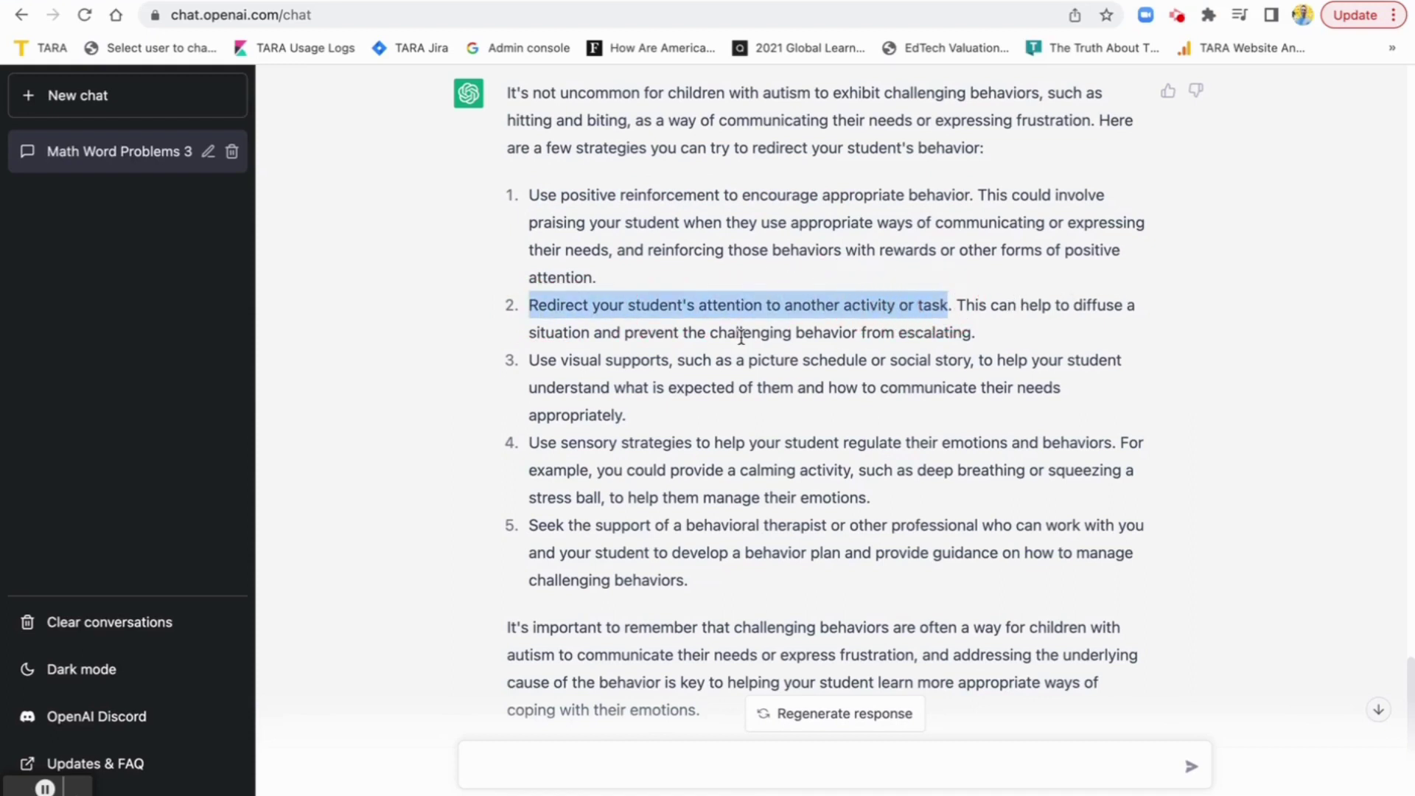
click(838, 333)
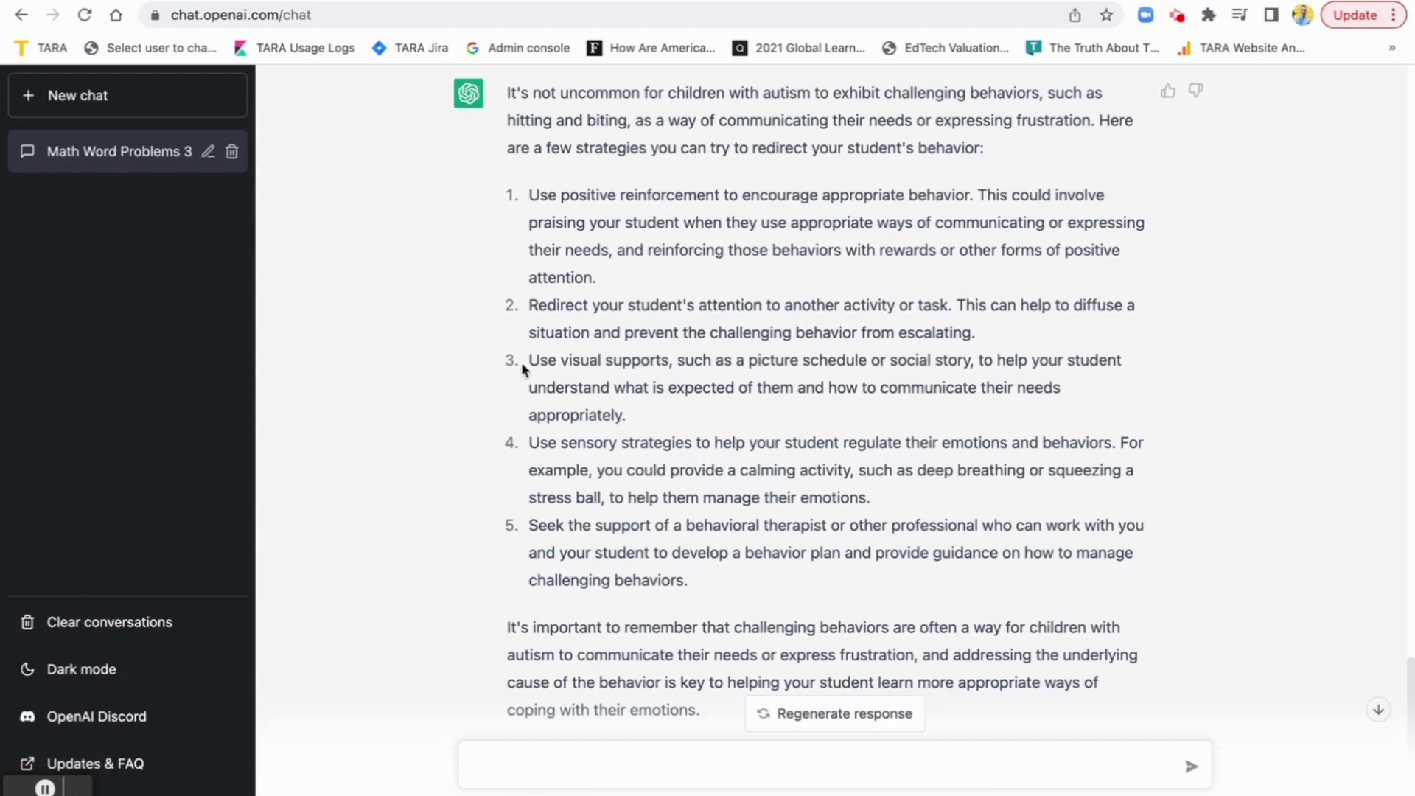
drag(528, 360, 963, 421)
click(963, 421)
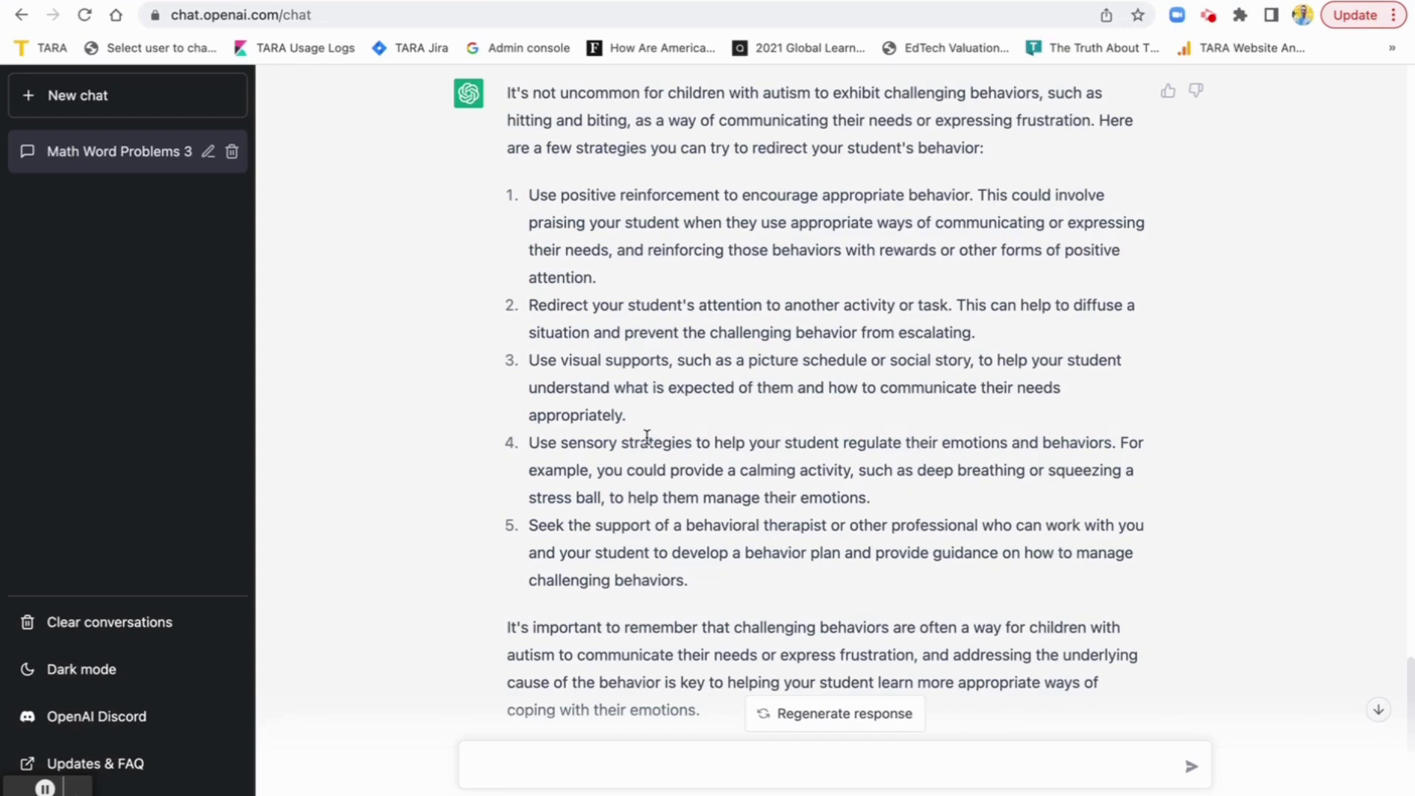
Step: Read the remaining strategies and the closing paragraph on the underlying cause of challenging behaviors
scroll(647, 436, down, 1)
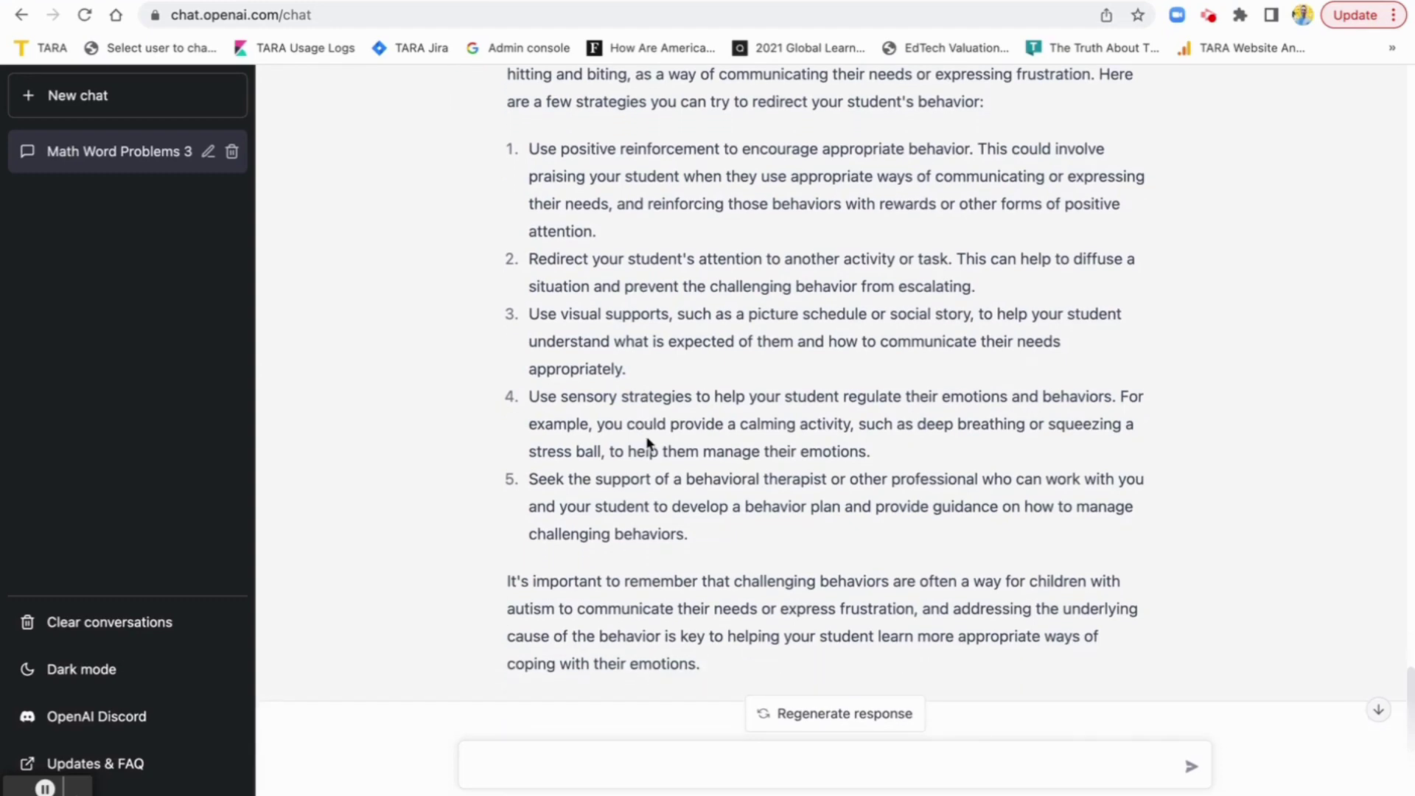
scroll(647, 442, down, 1)
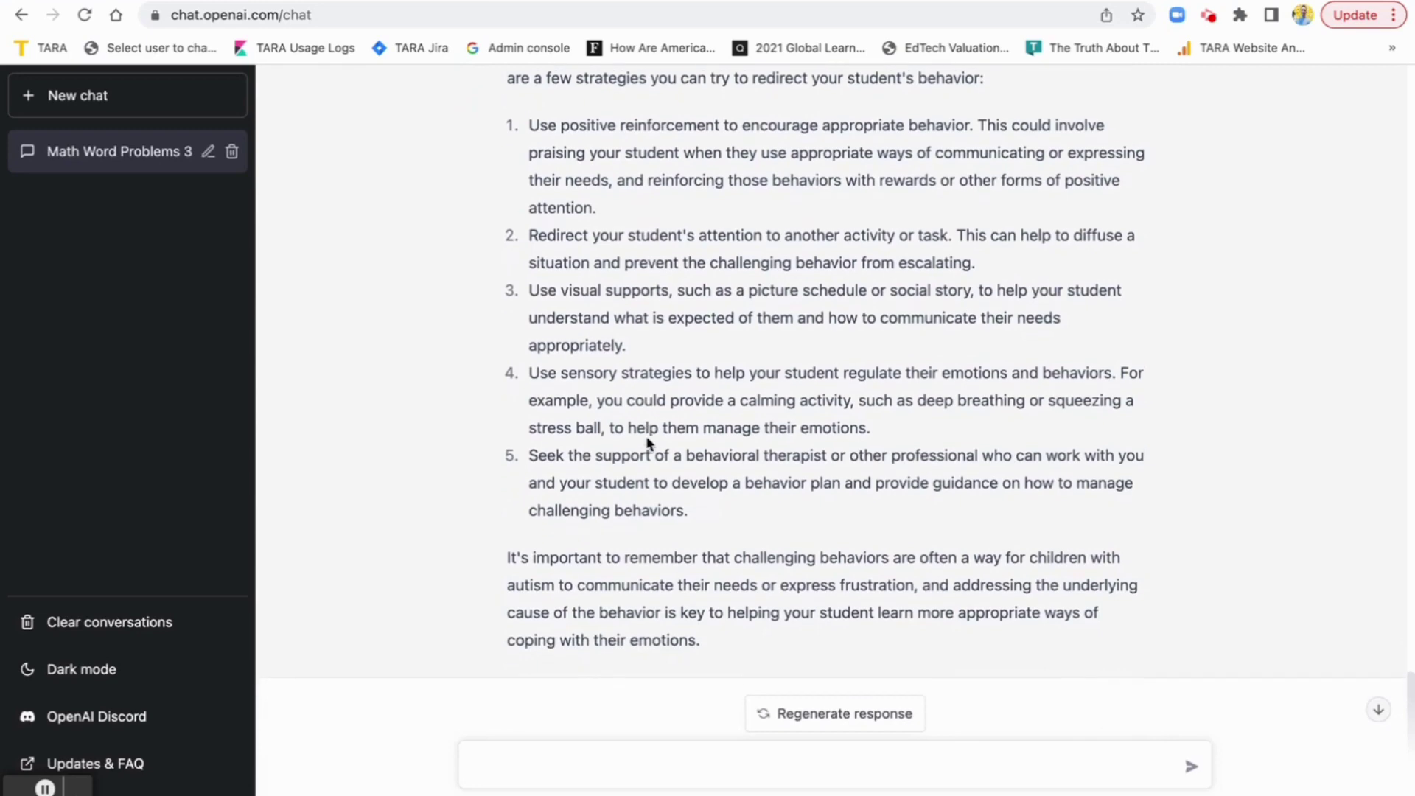
scroll(635, 401, down, 1)
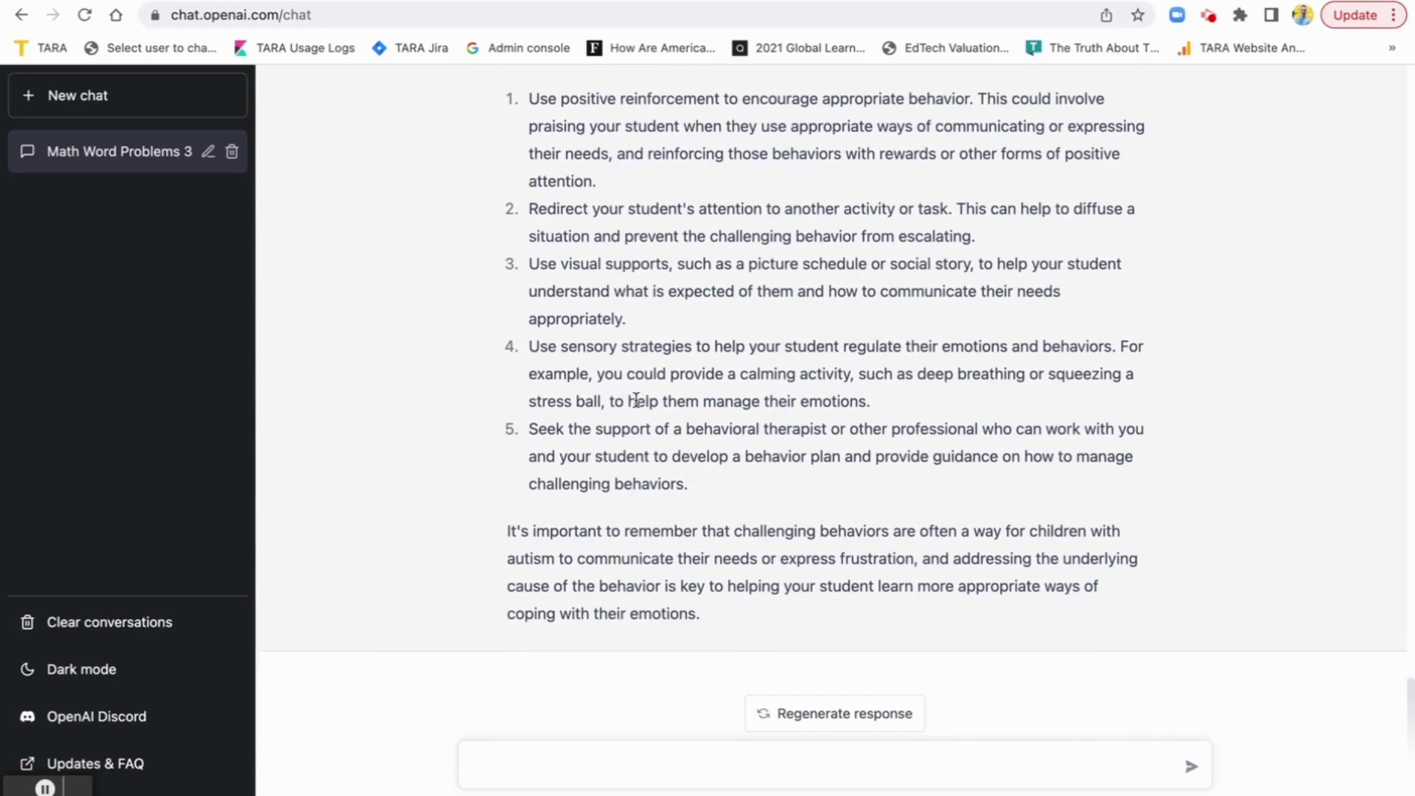
drag(507, 542, 888, 608)
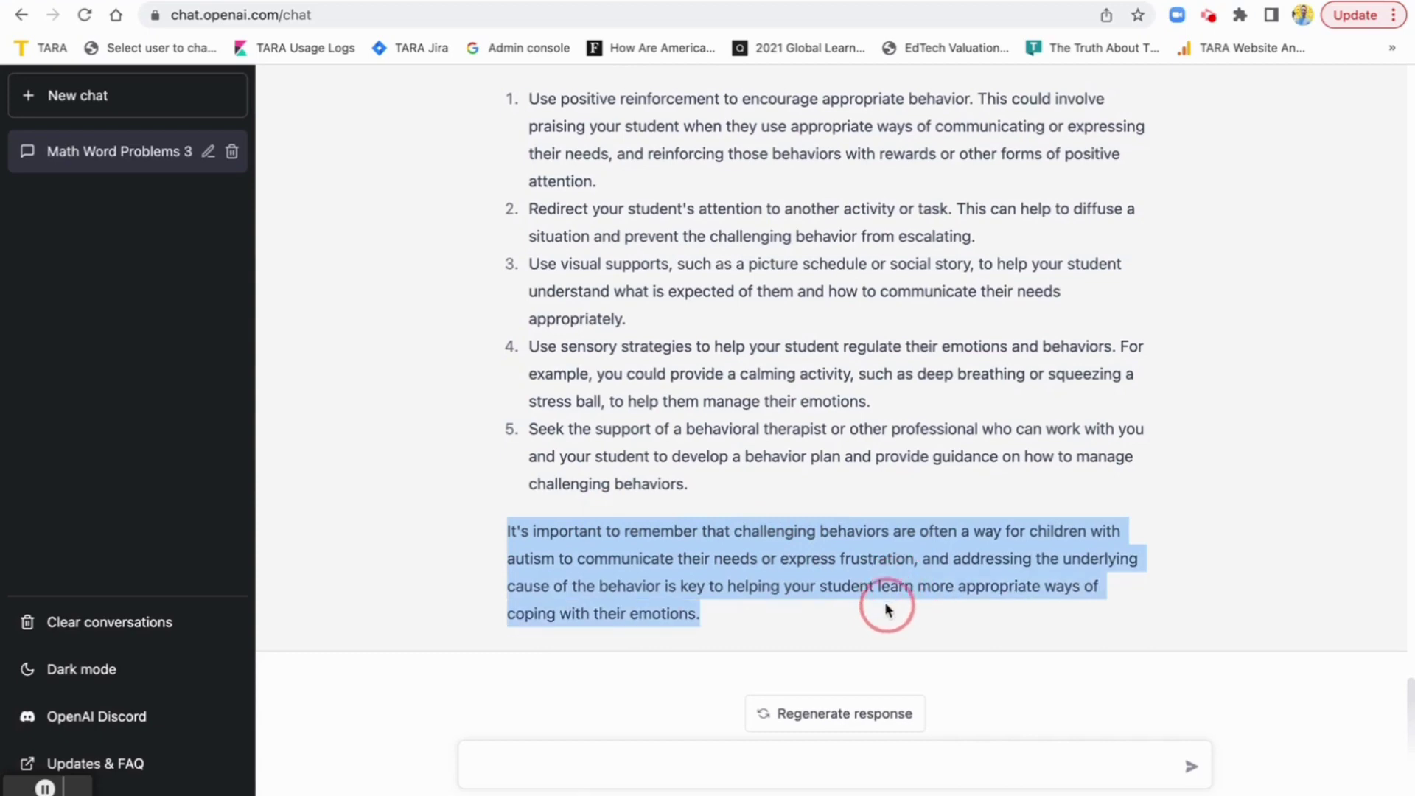
click(780, 614)
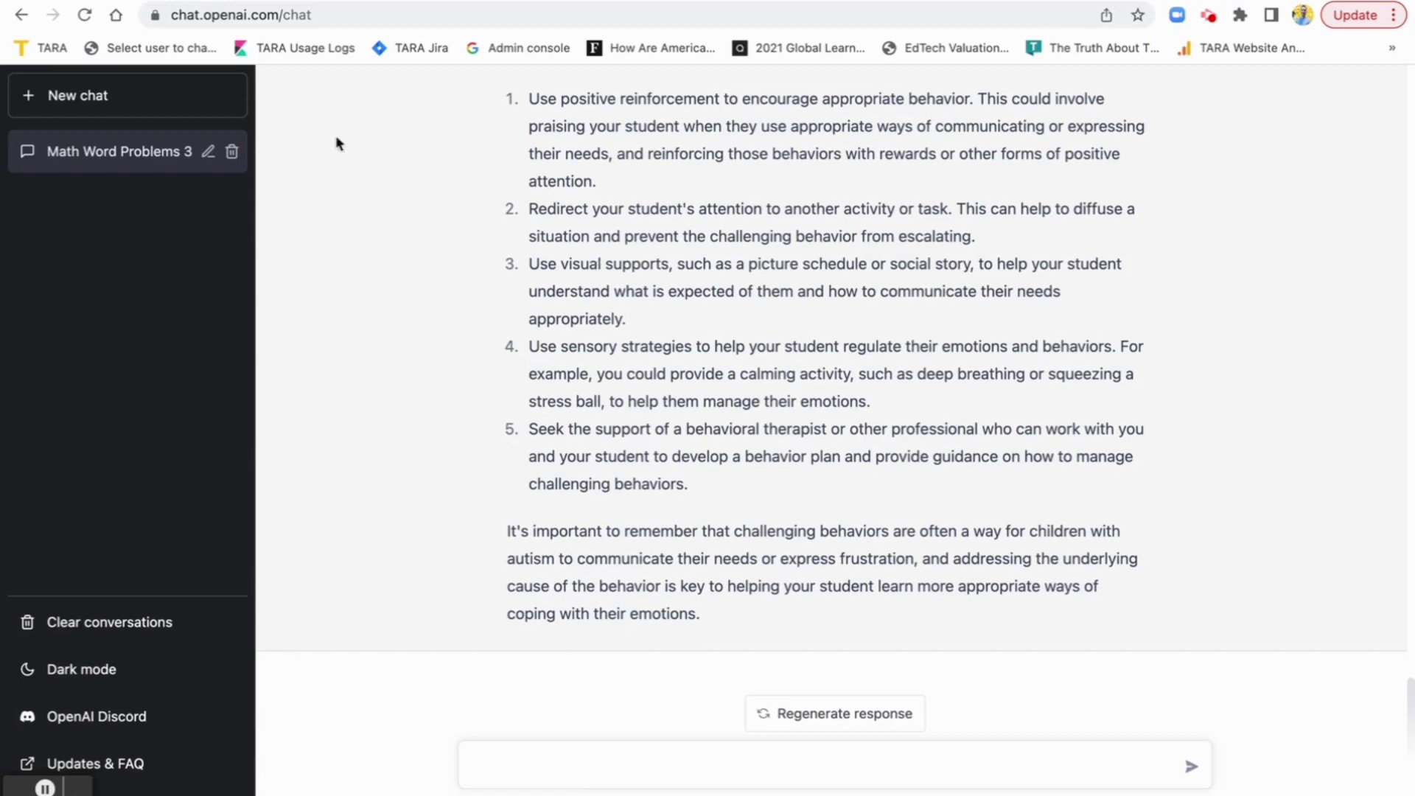
Step: Switch to the Google Docs query list and copy the request for a 5 paragraph essay on the primary causes of the American Revolution
click(166, 1)
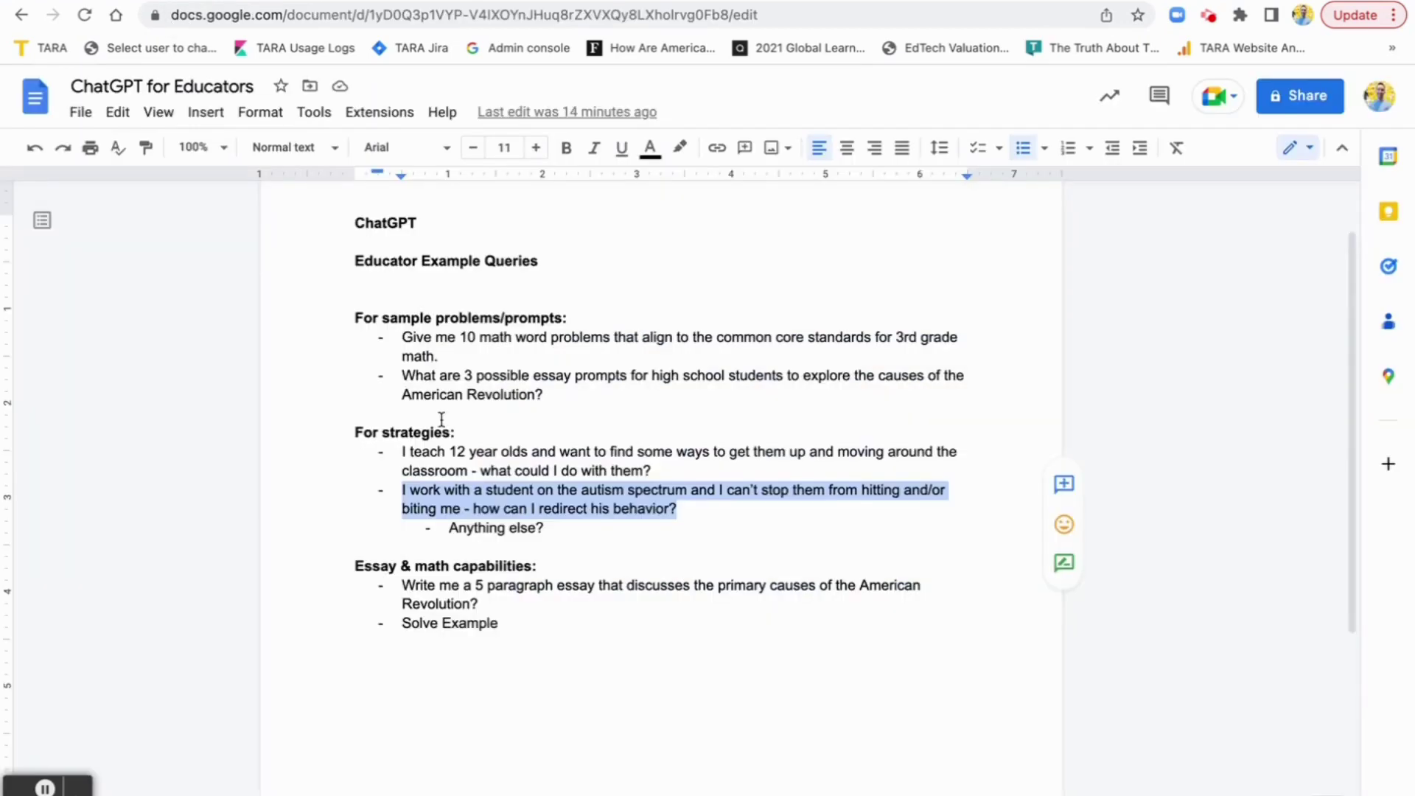
scroll(501, 622, down, 2)
click(504, 507)
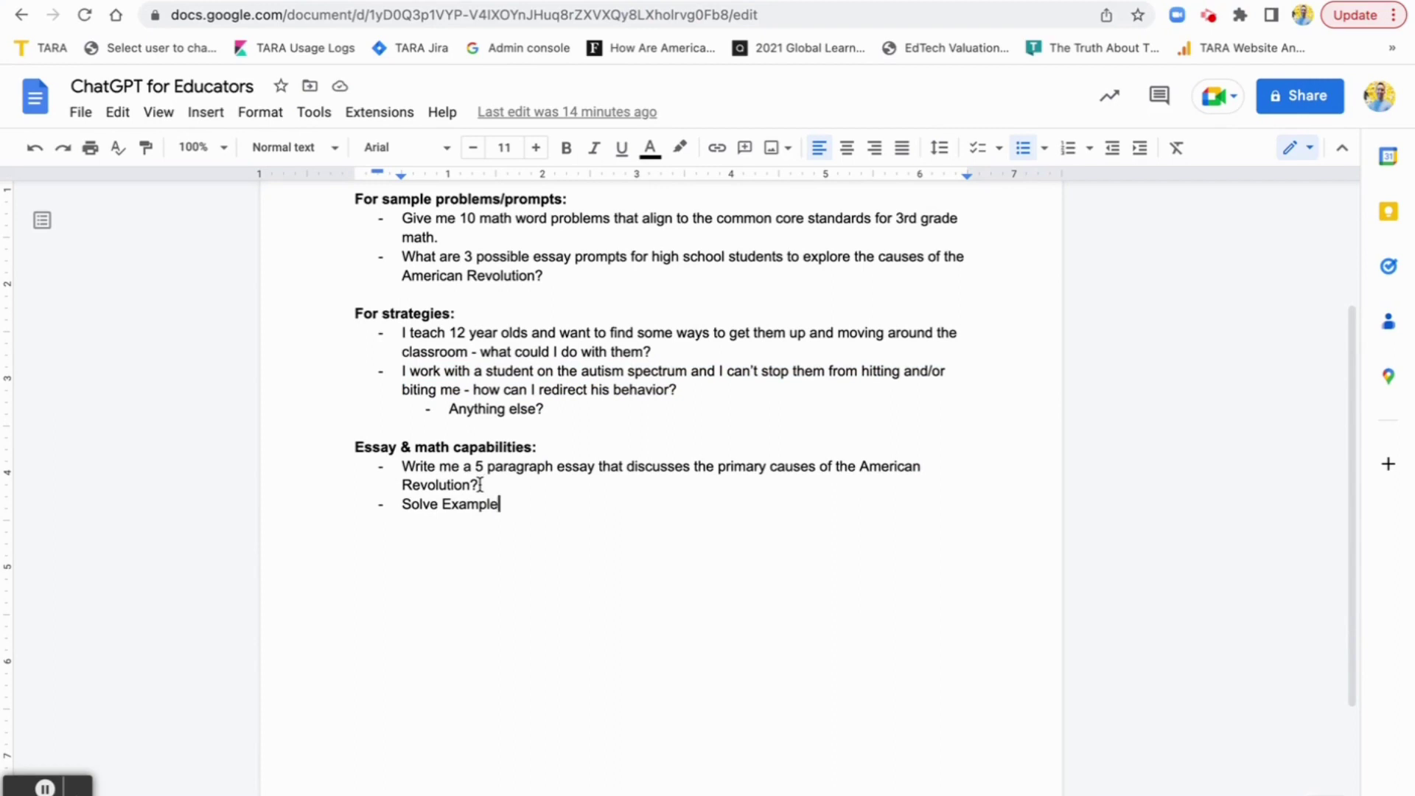
drag(480, 485, 402, 472)
key(super+c)
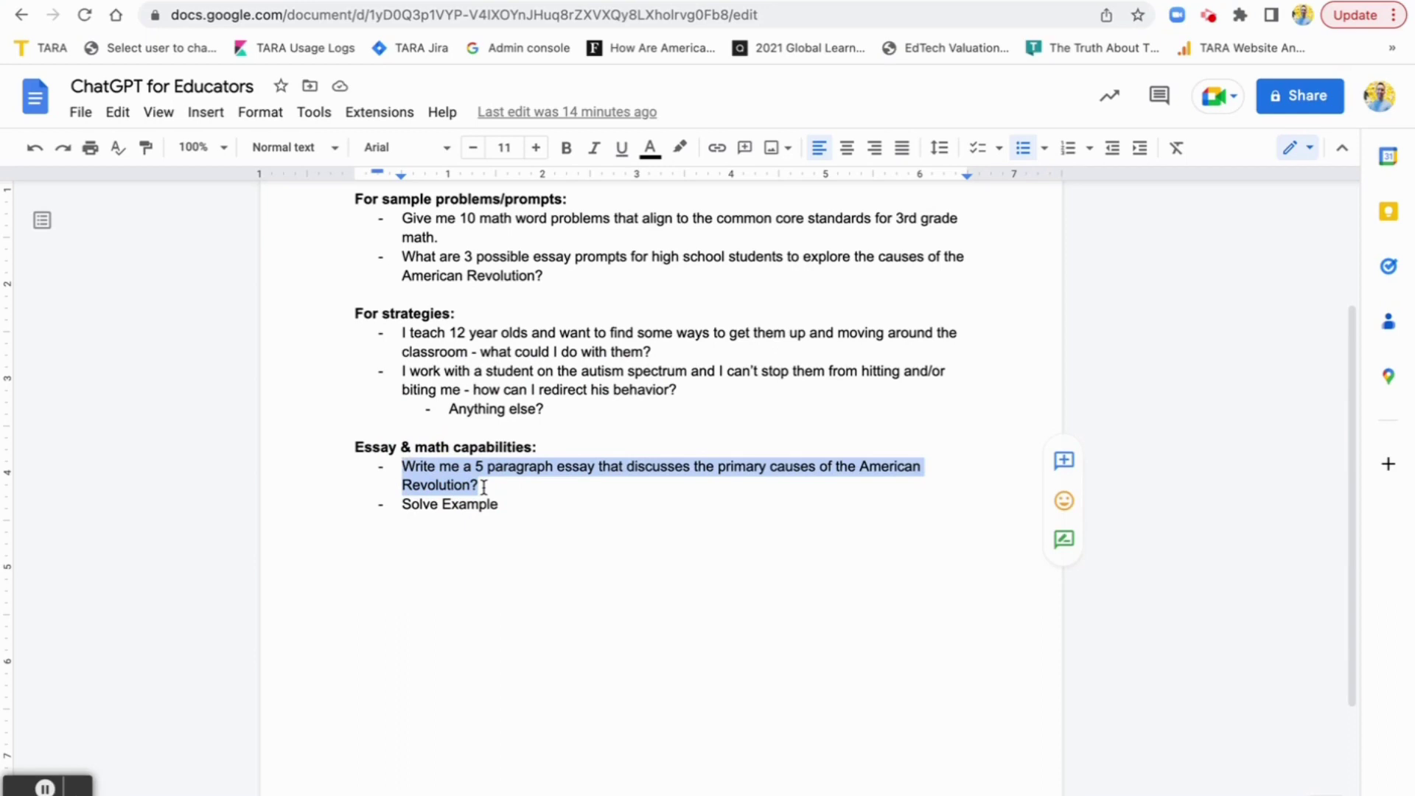
scroll(484, 486, up, 2)
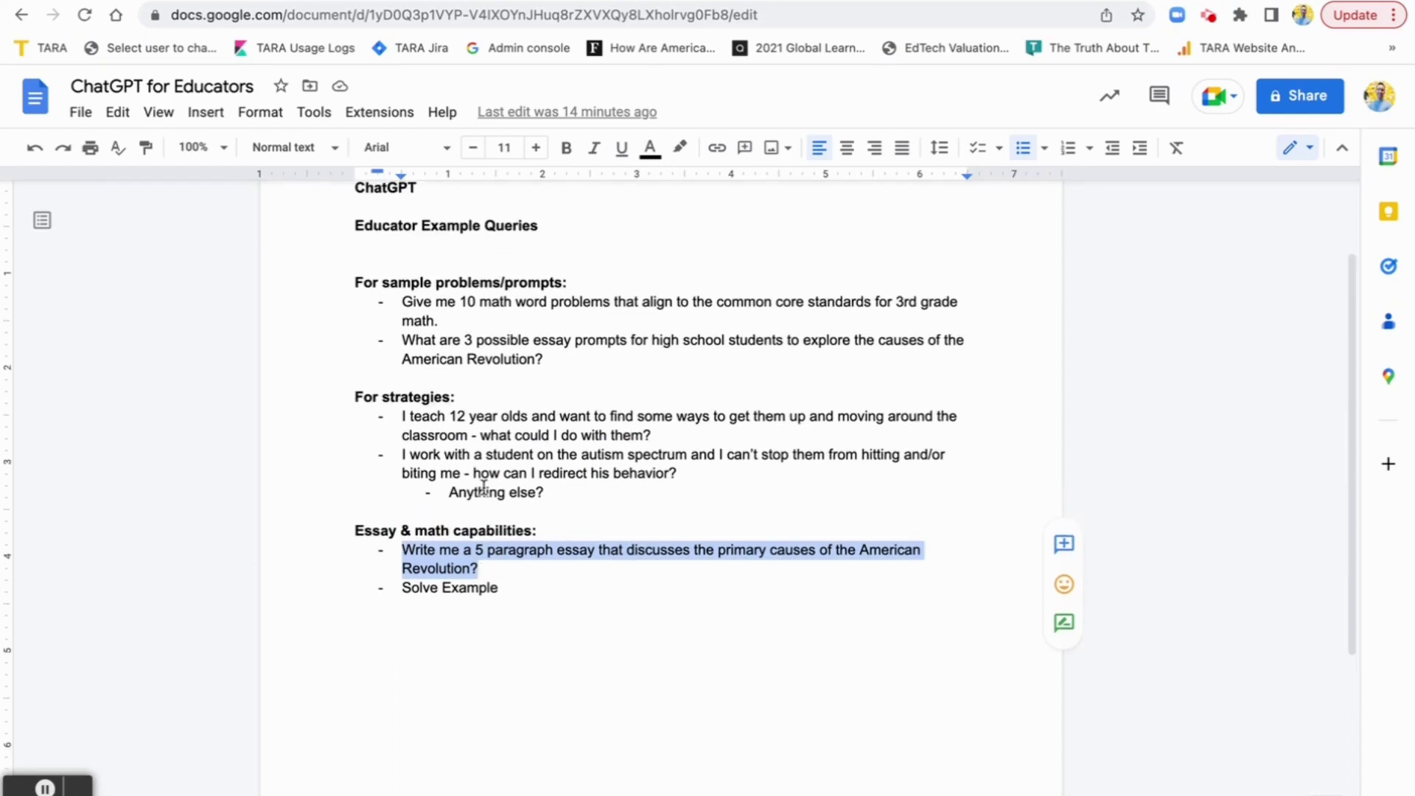
scroll(484, 488, down, 1)
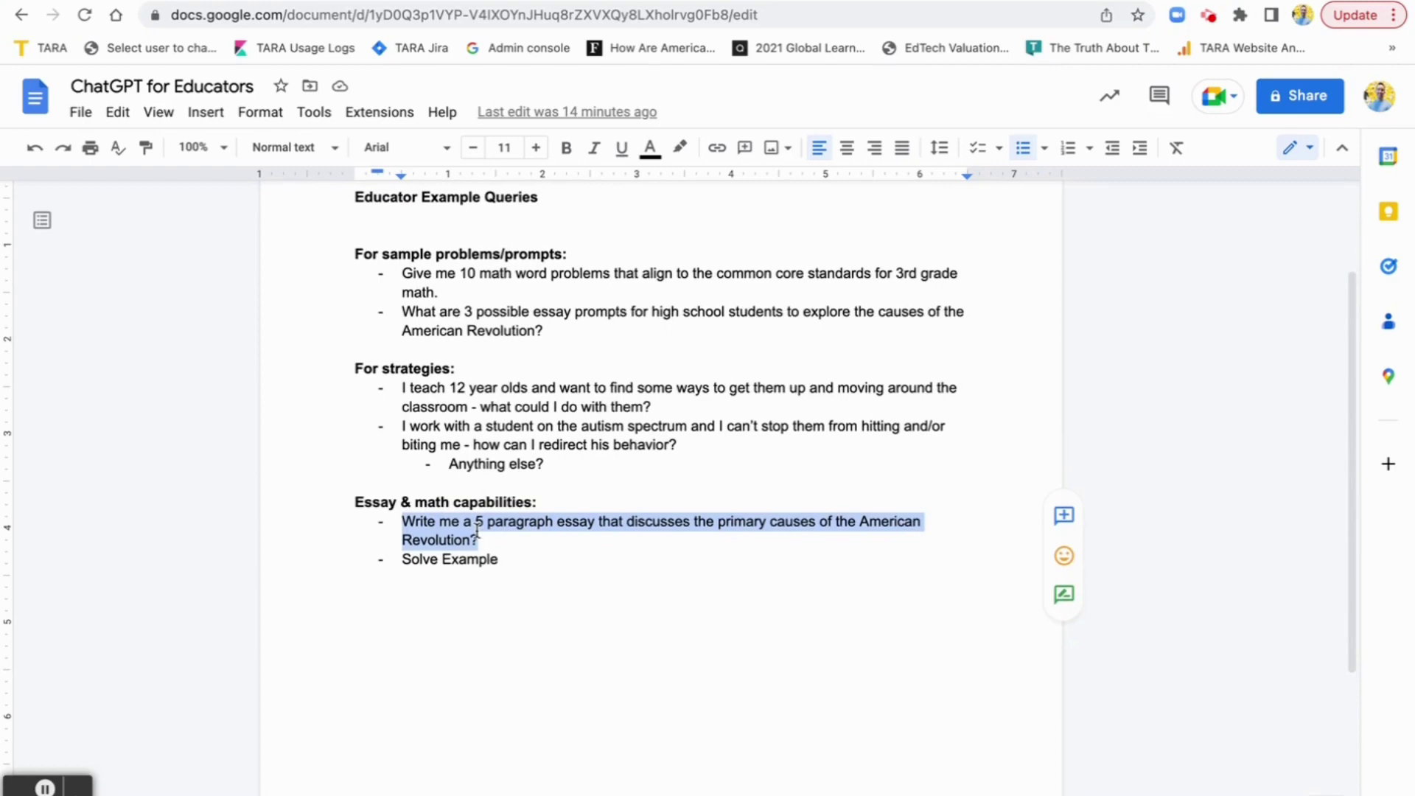
Step: Return to ChatGPT and submit the copied American Revolution essay request in the current conversation
click(395, 1)
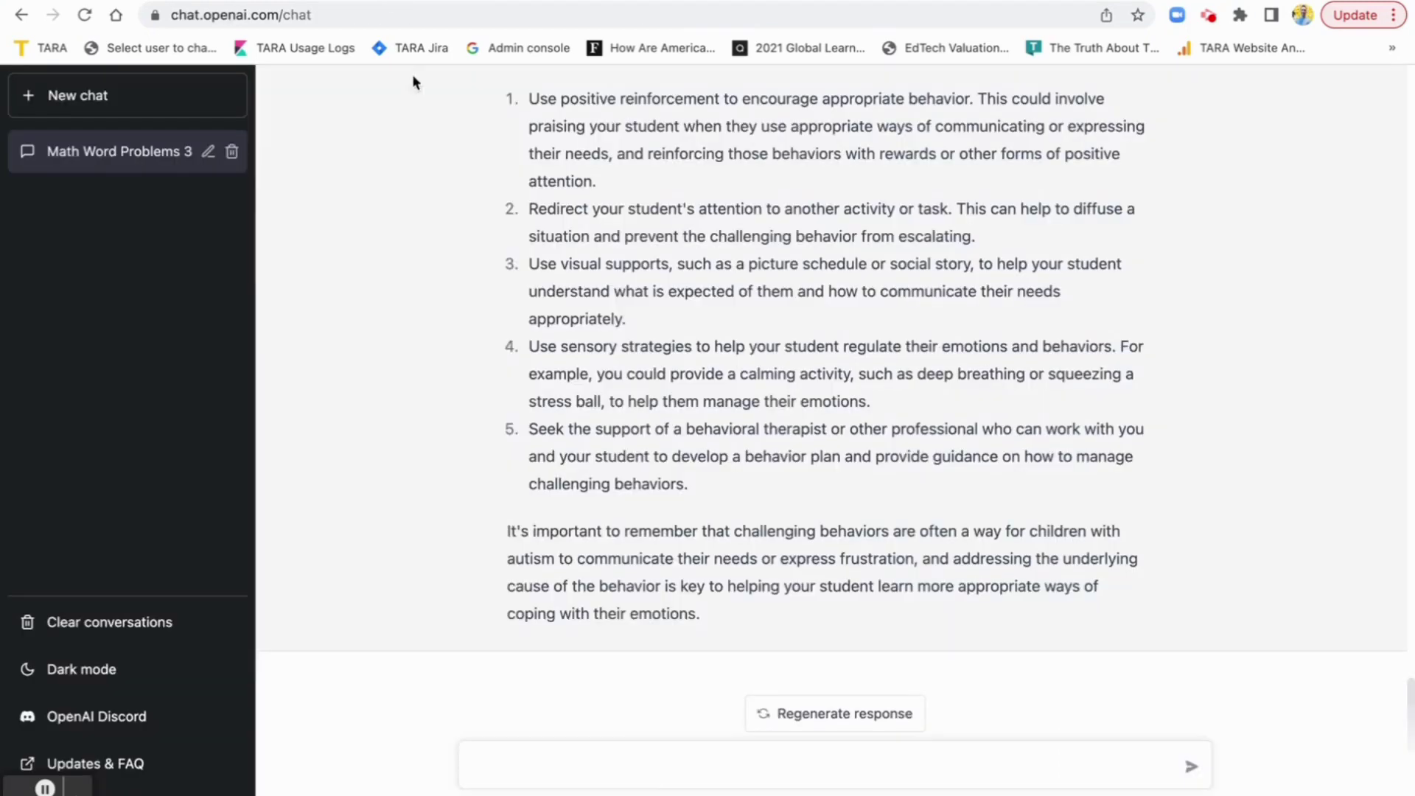
click(631, 775)
key(super+v)
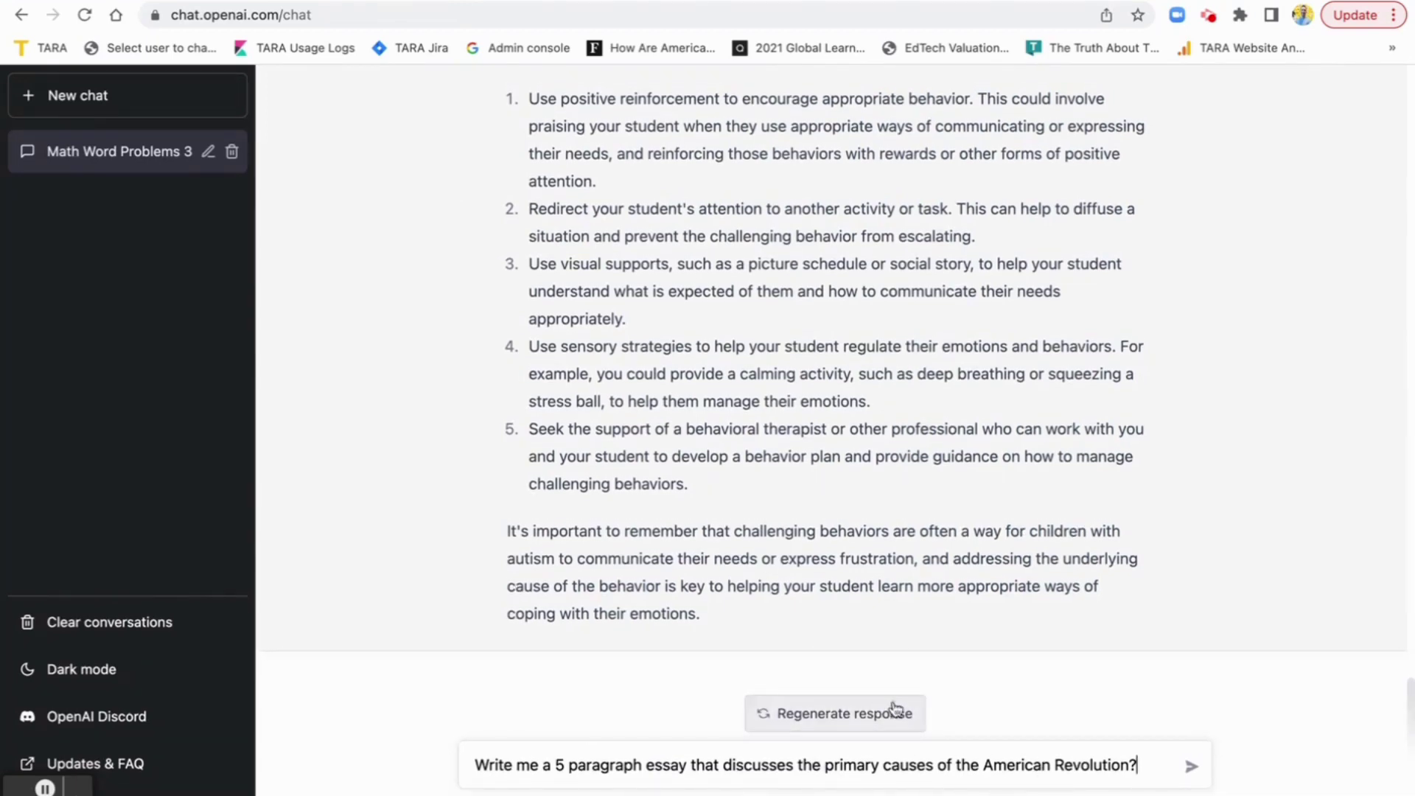
click(1190, 767)
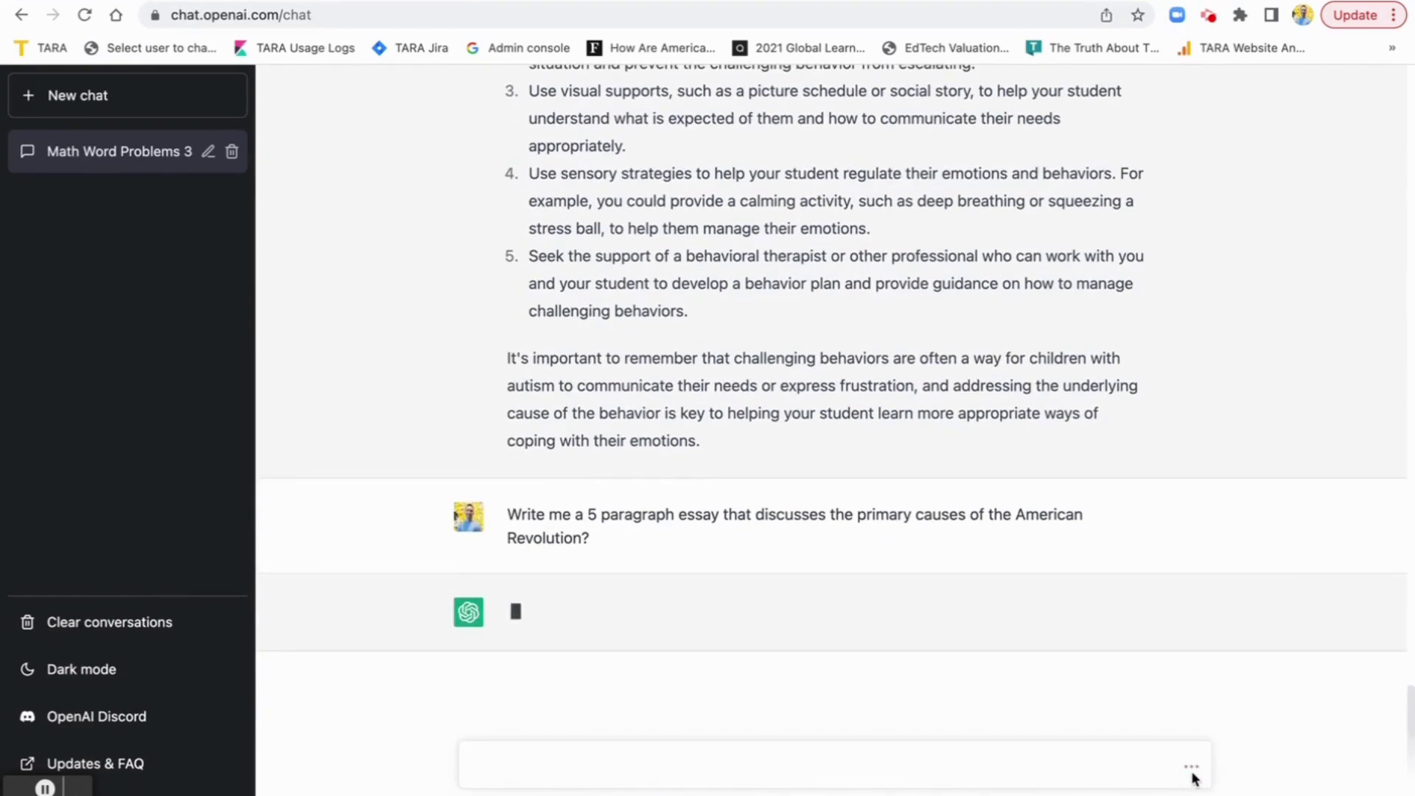